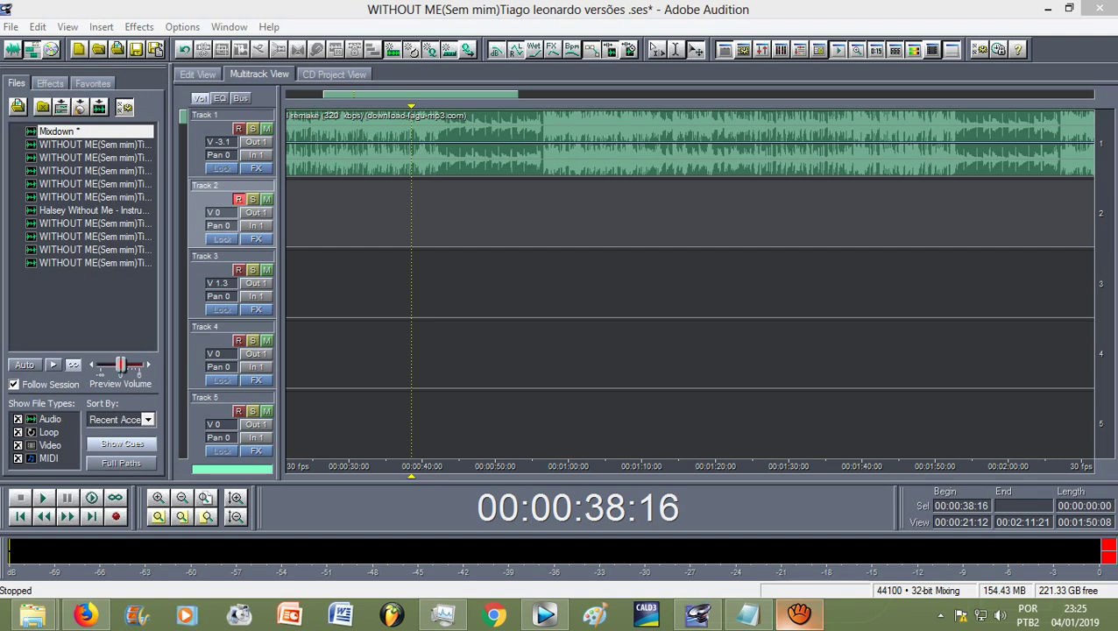
Play the instrumental from 00:00:38:16 in the multitrack session while following the "Without Me" lyrics page in Firefox
{"action": "key", "text": "alt+Tab"}
{"action": "key", "text": "space"}
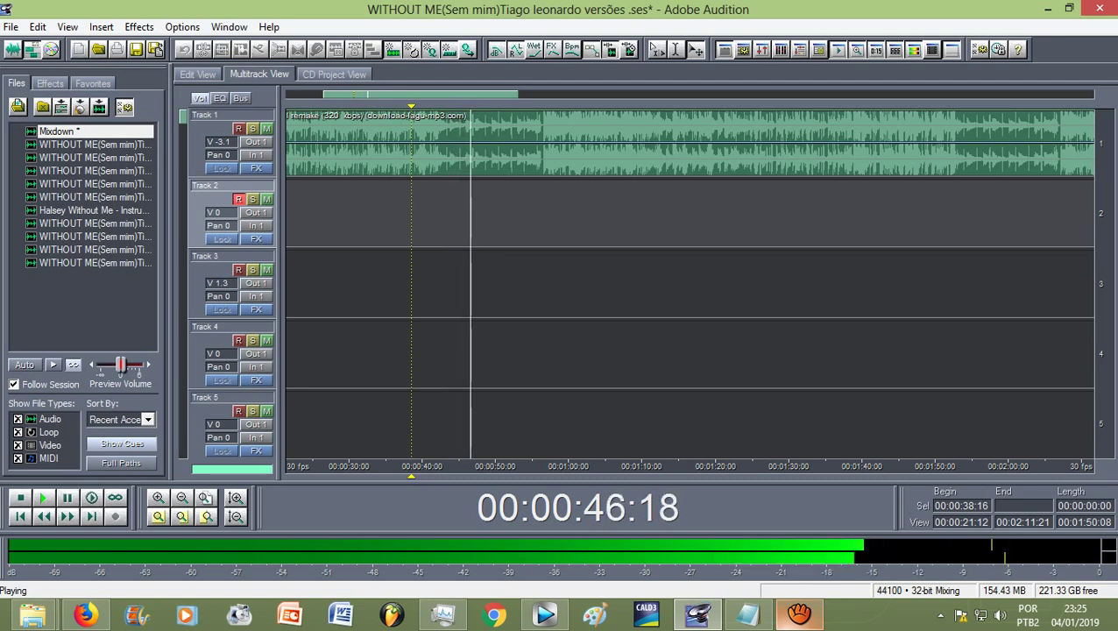
{"action": "key", "text": "space"}
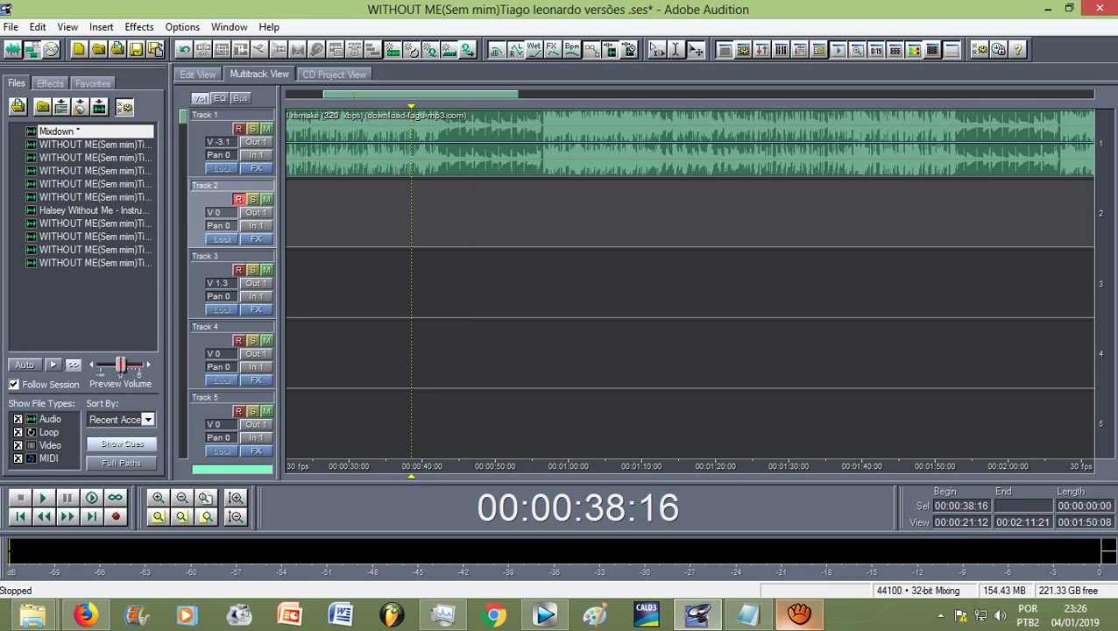
{"action": "left_click", "coordinate": [86, 615]}
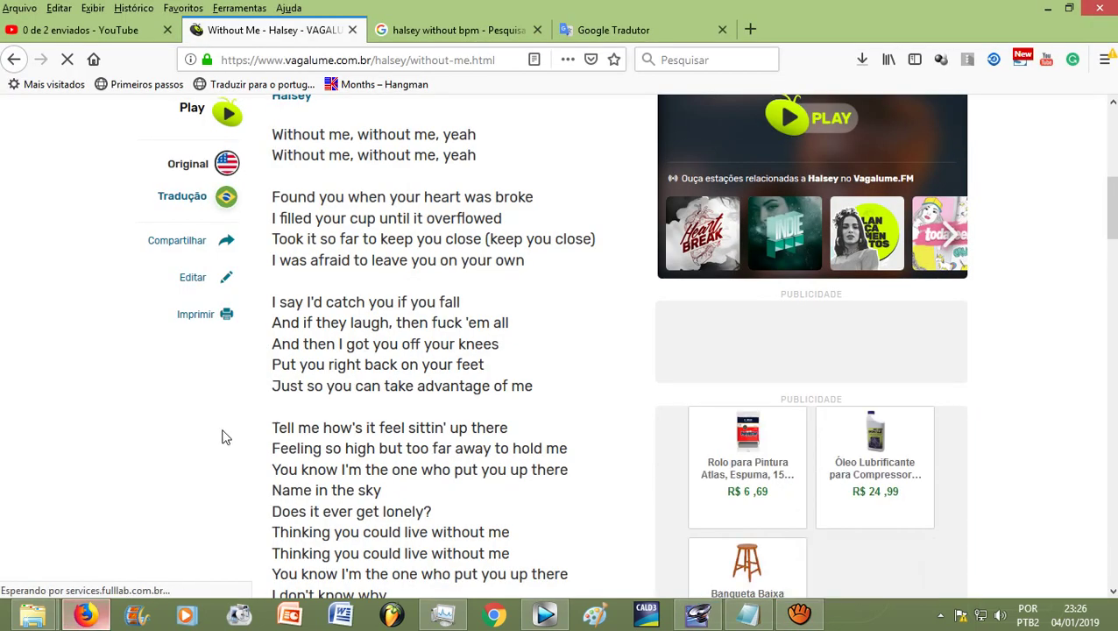
{"action": "left_click", "coordinate": [698, 616]}
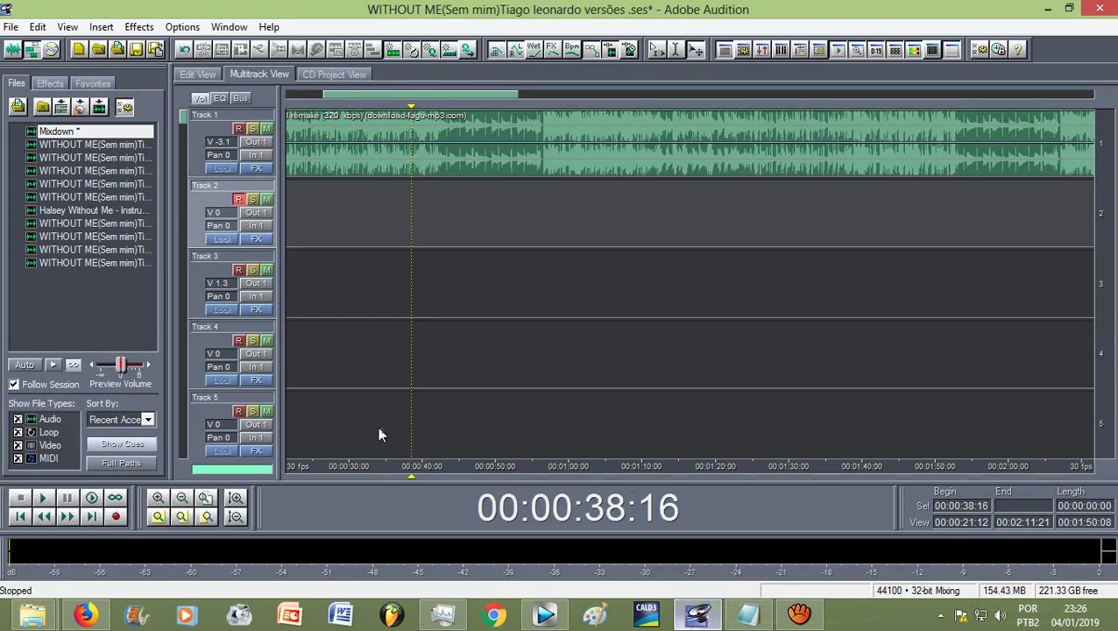
{"action": "key", "text": "space"}
{"action": "key", "text": "alt+Tab"}
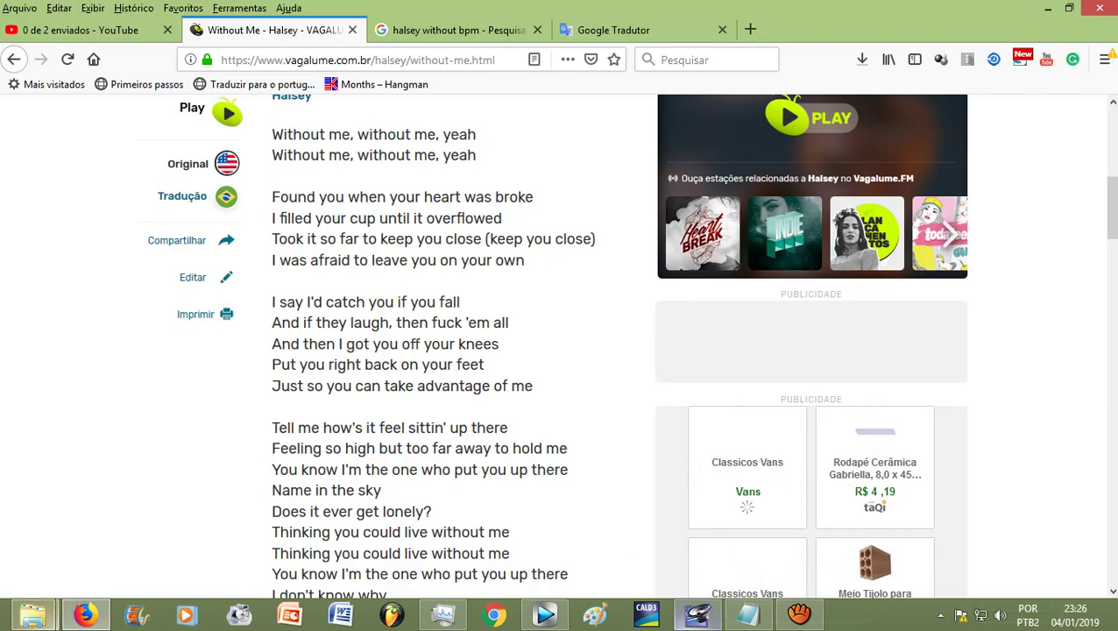
{"action": "left_click", "coordinate": [697, 614]}
{"action": "key", "text": "space"}
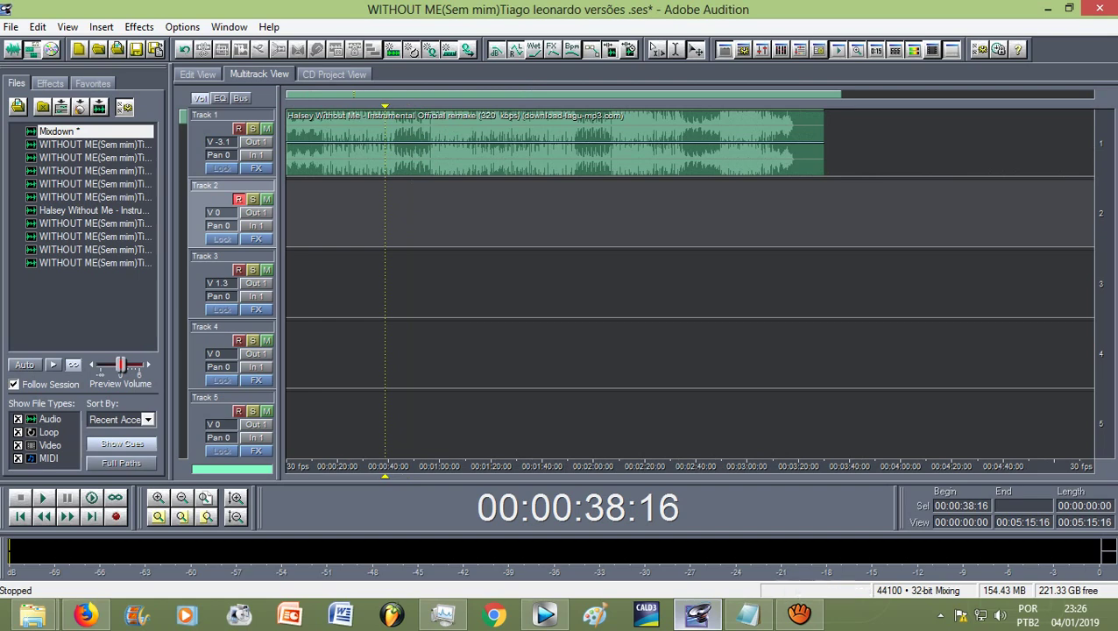
Switch to Firefox and open Tunebat's "Key & BPM for Without Me by Halsey" page from the "halsey without bpm" search results
{"action": "left_click", "coordinate": [85, 616]}
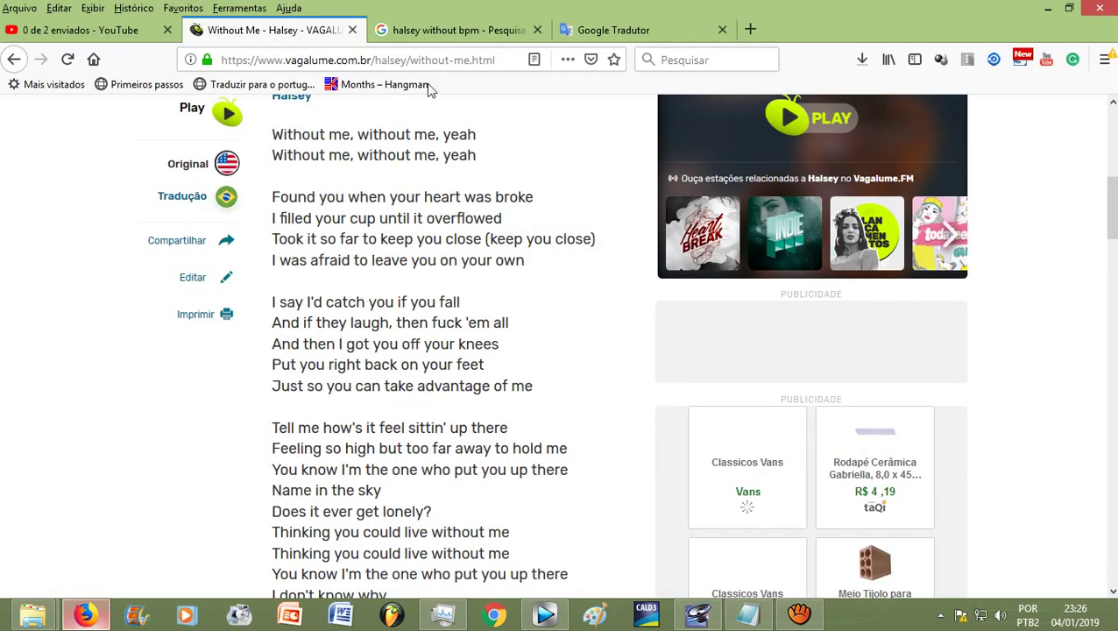
{"action": "left_click", "coordinate": [440, 30]}
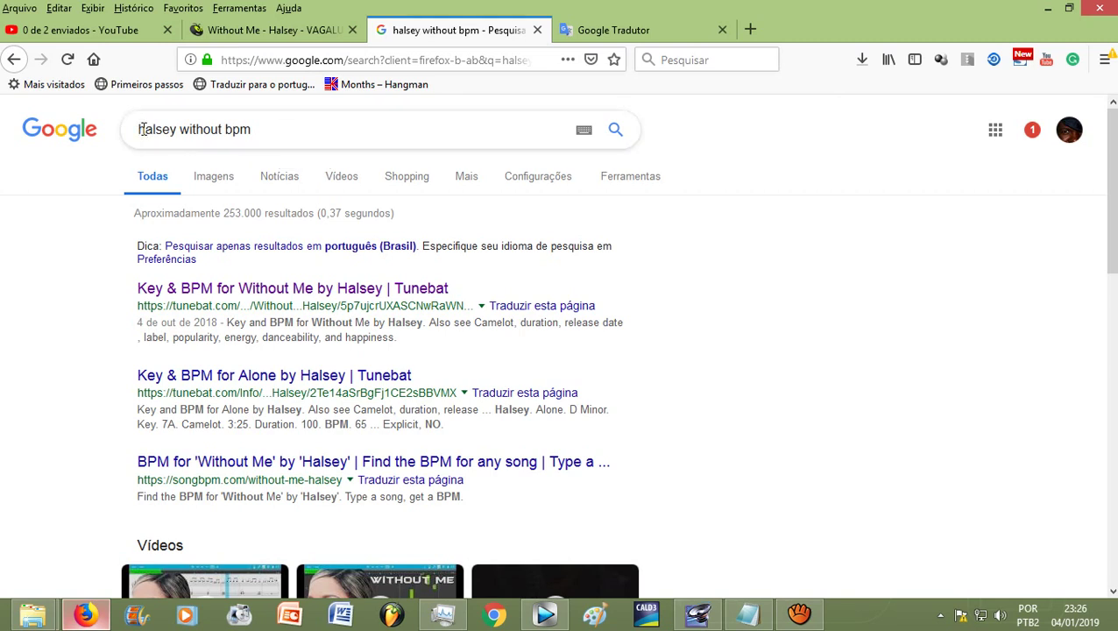
{"action": "left_click", "coordinate": [188, 128]}
{"action": "left_click_drag", "start_coordinate": [227, 129], "coordinate": [250, 128]}
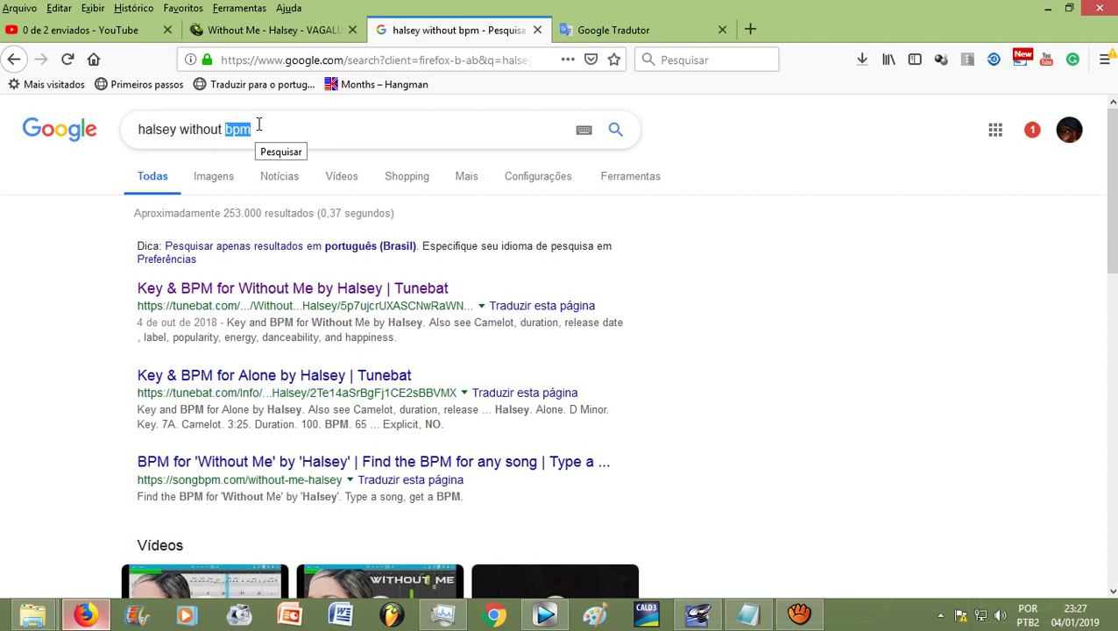
{"action": "left_click", "coordinate": [257, 125]}
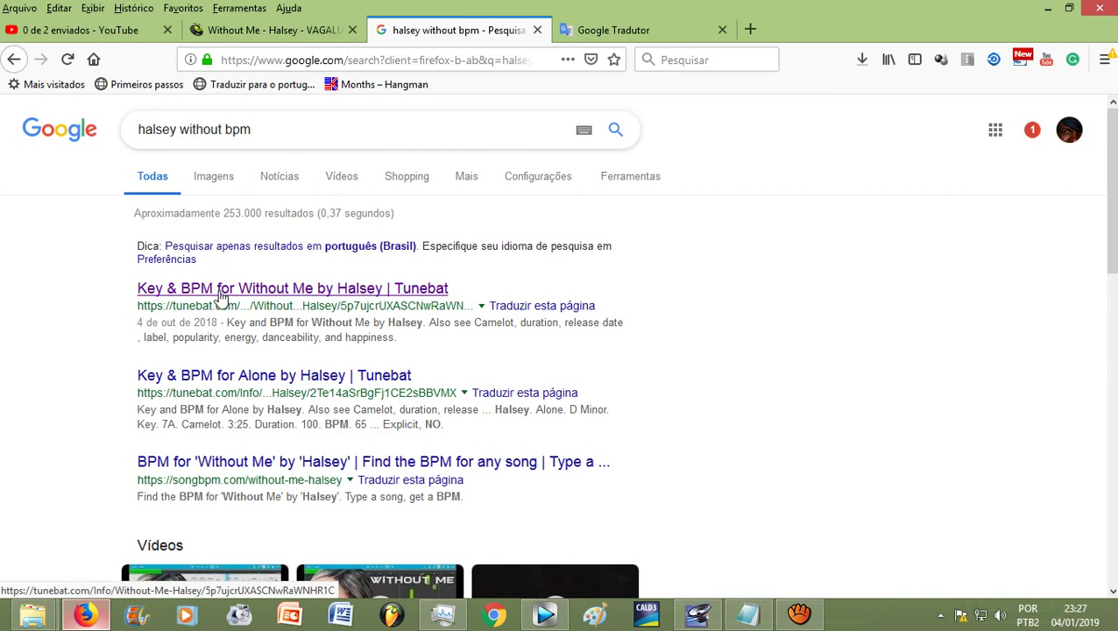
{"action": "left_click", "coordinate": [221, 296]}
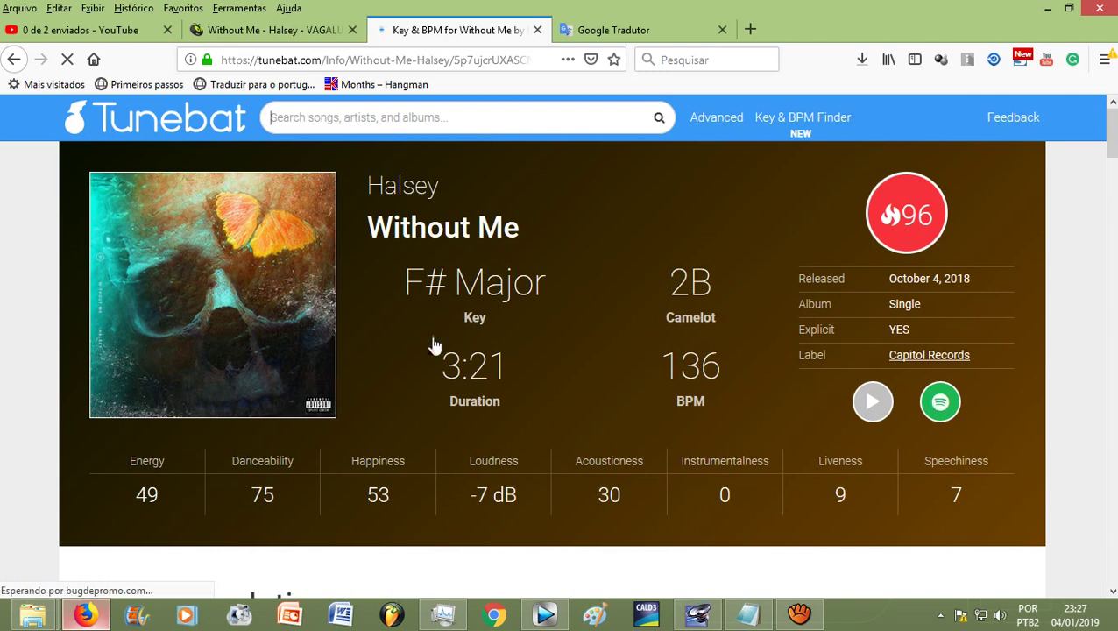
Examine the song's key, BPM, duration and release date on the Tunebat page
{"action": "left_click_drag", "start_coordinate": [404, 282], "coordinate": [545, 282]}
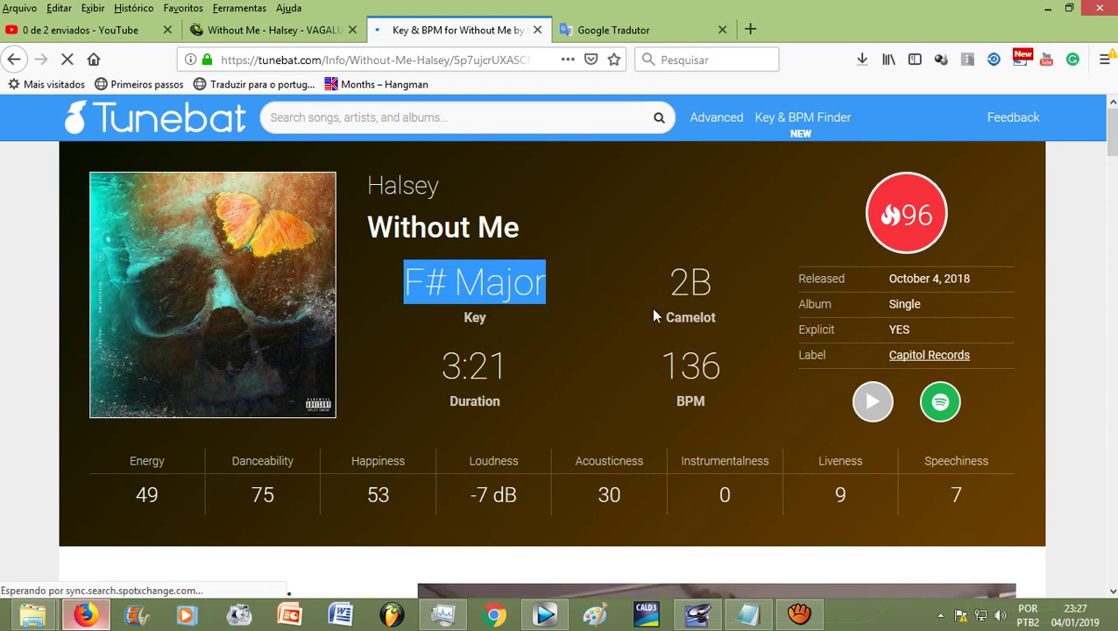
{"action": "left_click_drag", "start_coordinate": [660, 361], "coordinate": [719, 366]}
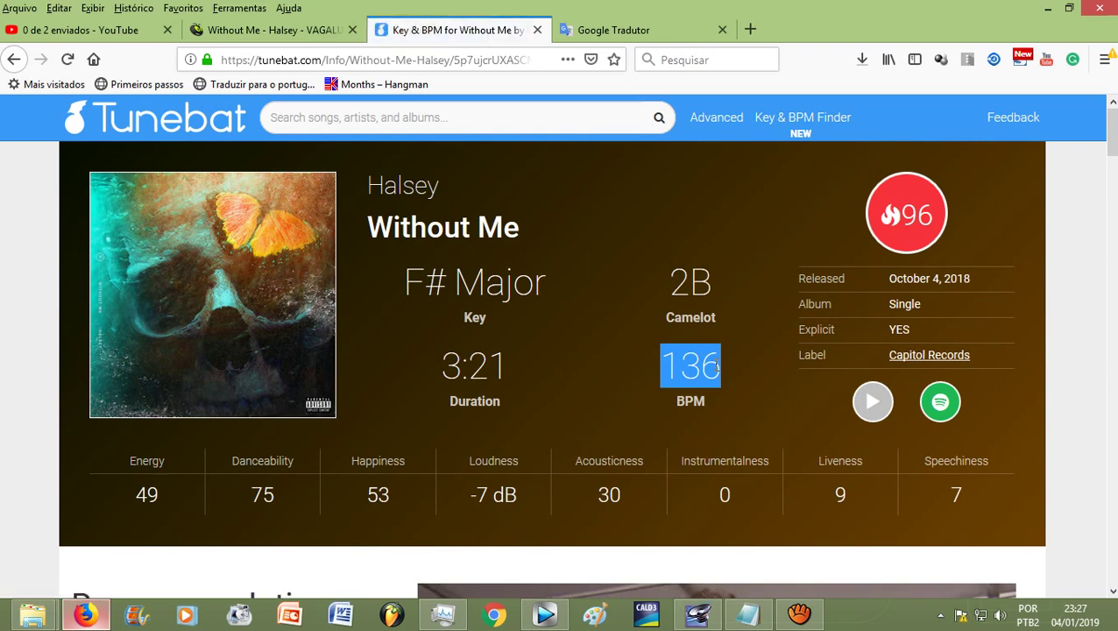
{"action": "left_click_drag", "start_coordinate": [432, 380], "coordinate": [551, 348]}
{"action": "left_click", "coordinate": [891, 289]}
{"action": "left_click_drag", "start_coordinate": [930, 278], "coordinate": [983, 287]}
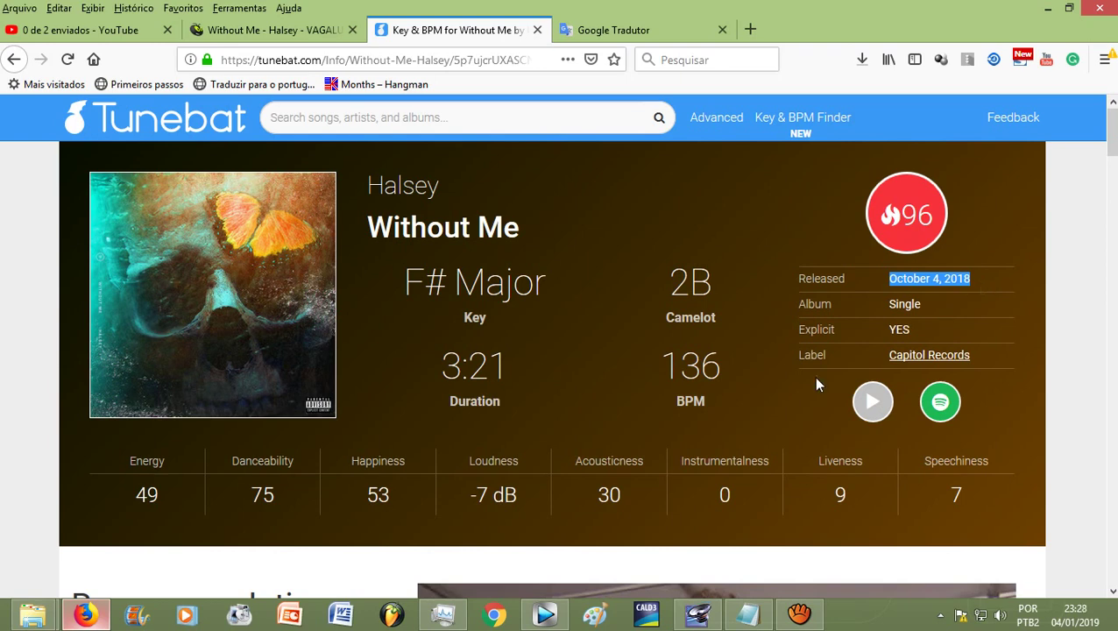
{"action": "left_click_drag", "start_coordinate": [655, 366], "coordinate": [720, 366]}
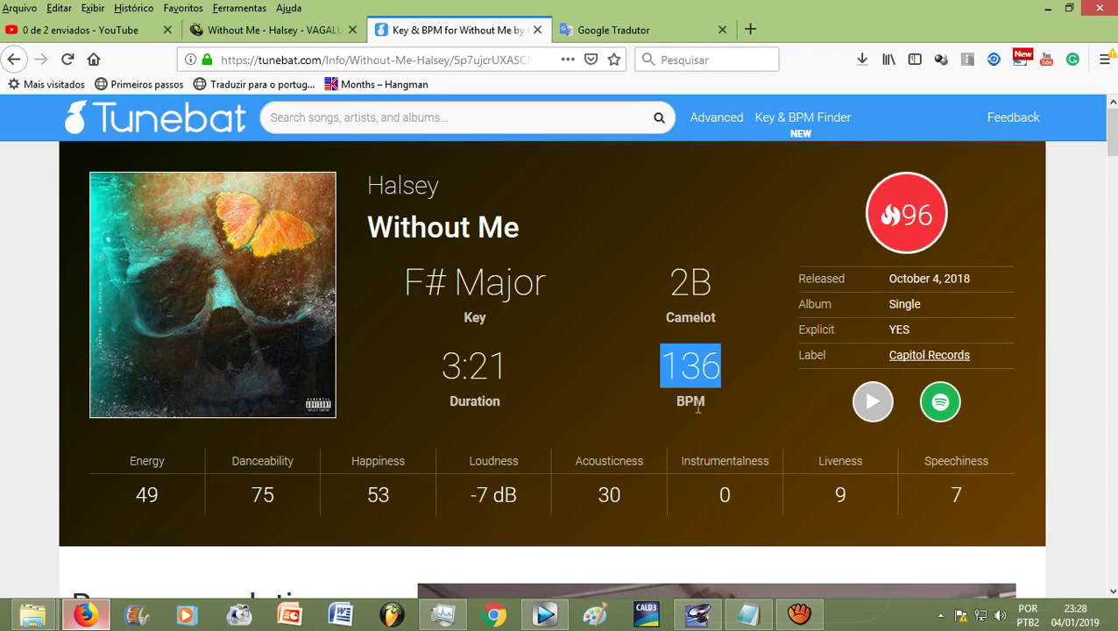
Switch to Adobe Audition, show the session properties and set the session tempo to 136 bpm
{"action": "left_click", "coordinate": [710, 616]}
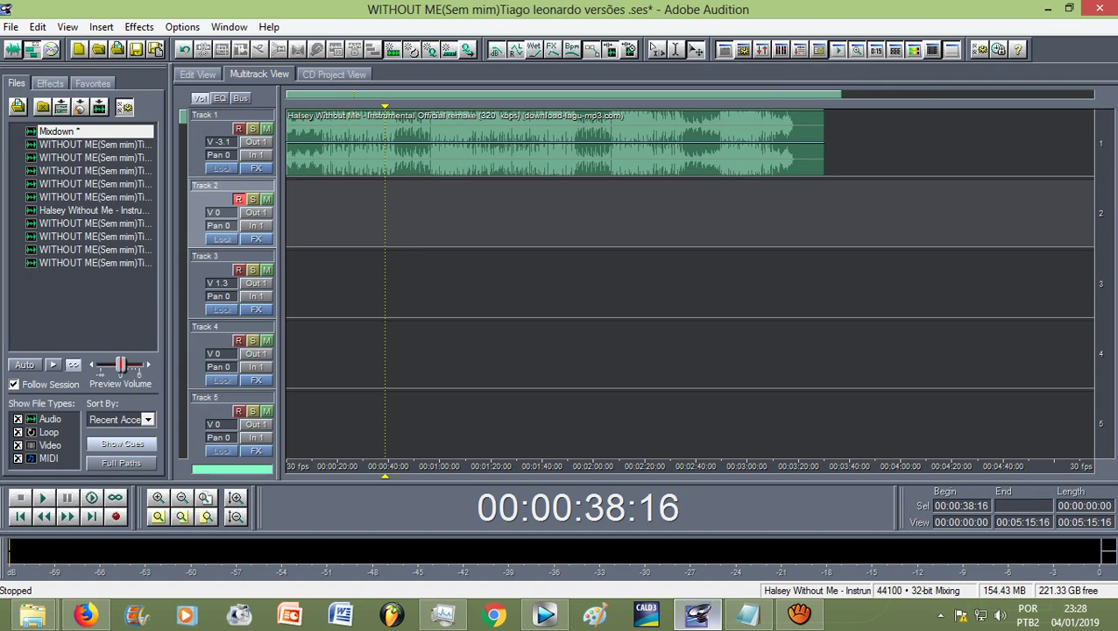
{"action": "key", "text": "alt+3"}
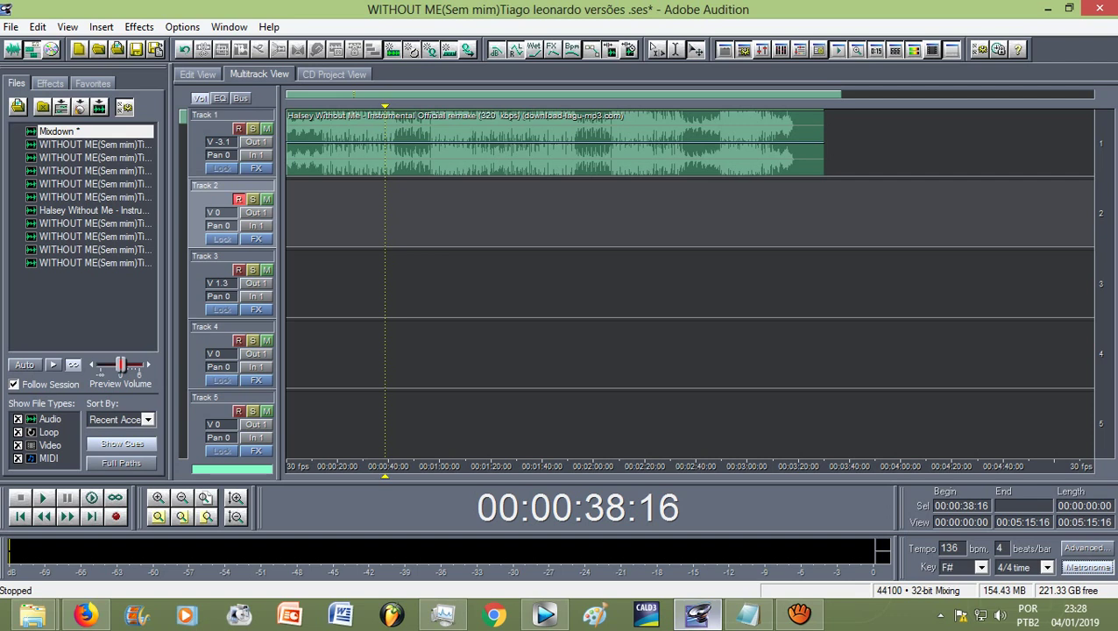
{"action": "key", "text": "Tab"}
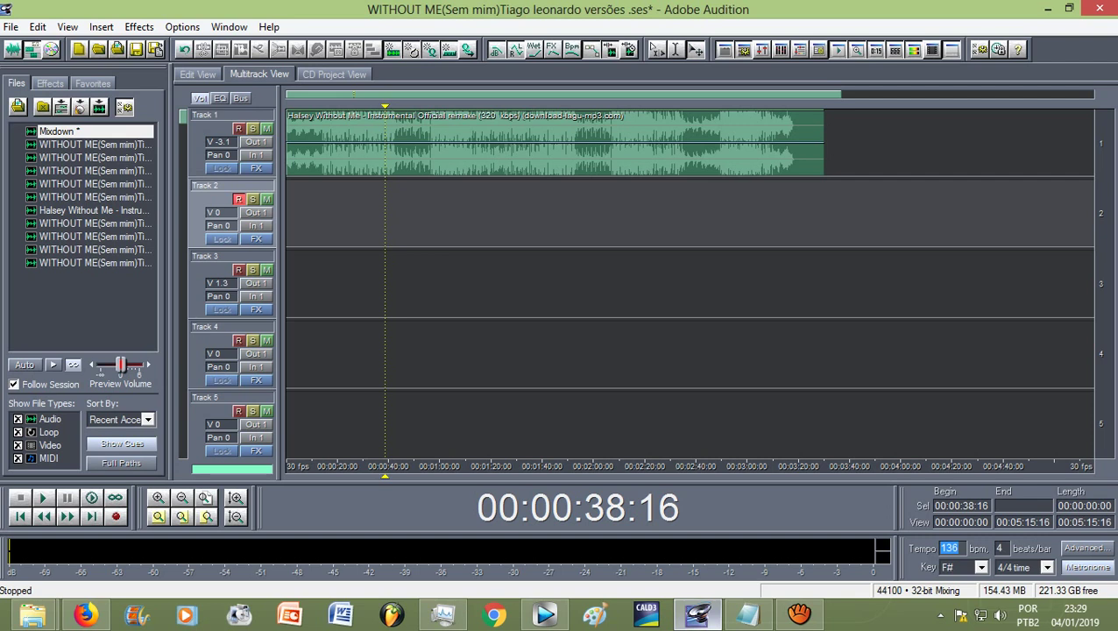
{"action": "type", "text": "90"}
{"action": "key", "text": "Return"}
{"action": "type", "text": "136"}
Check the song's key on the Tunebat page in Firefox, and set the Audition session key to F#
{"action": "left_click", "coordinate": [980, 567]}
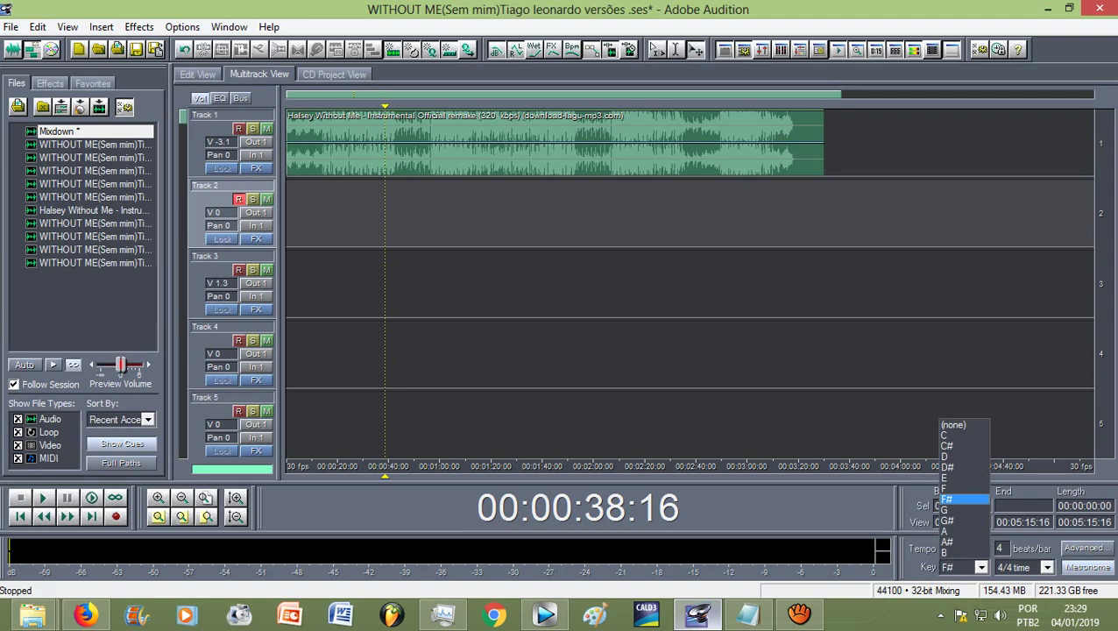
{"action": "left_click", "coordinate": [85, 615]}
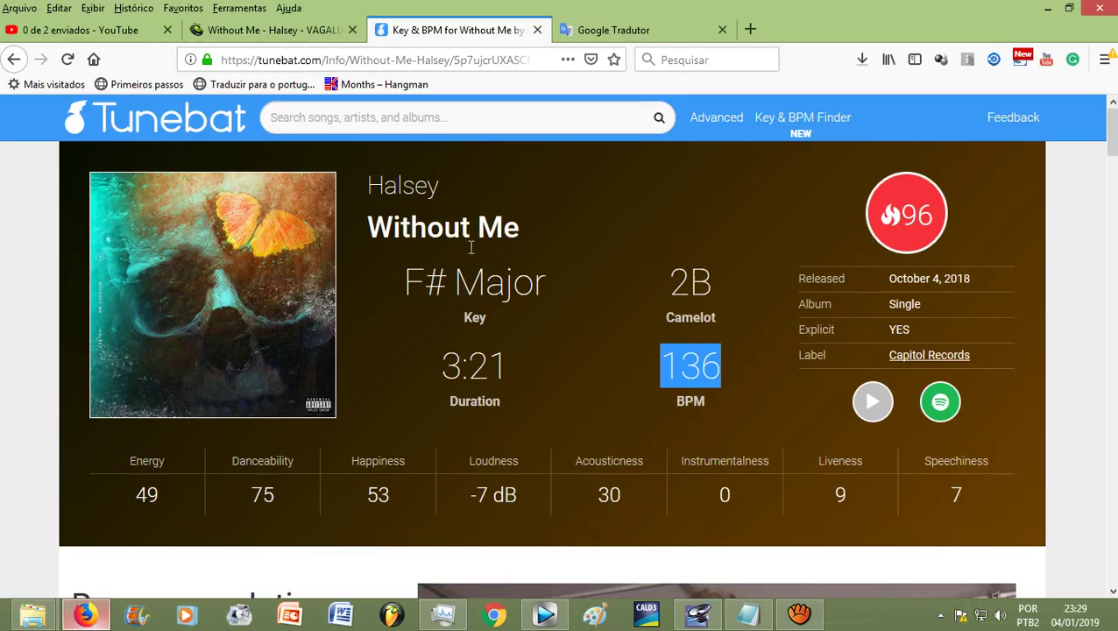
{"action": "left_click", "coordinate": [410, 295]}
{"action": "left_click_drag", "start_coordinate": [405, 282], "coordinate": [551, 294]}
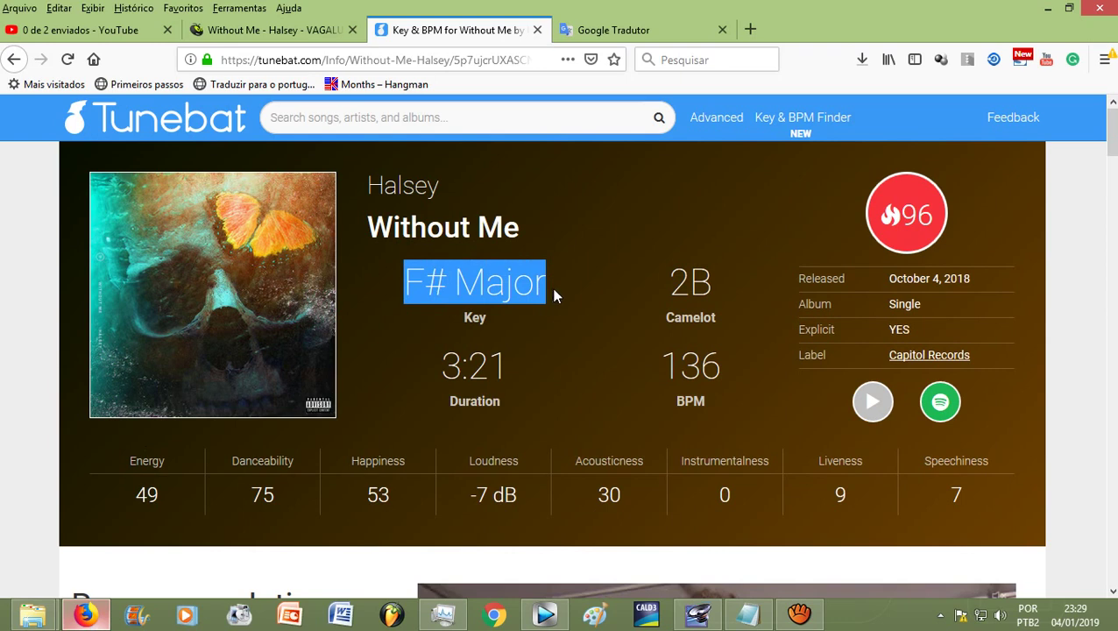
{"action": "left_click", "coordinate": [695, 619]}
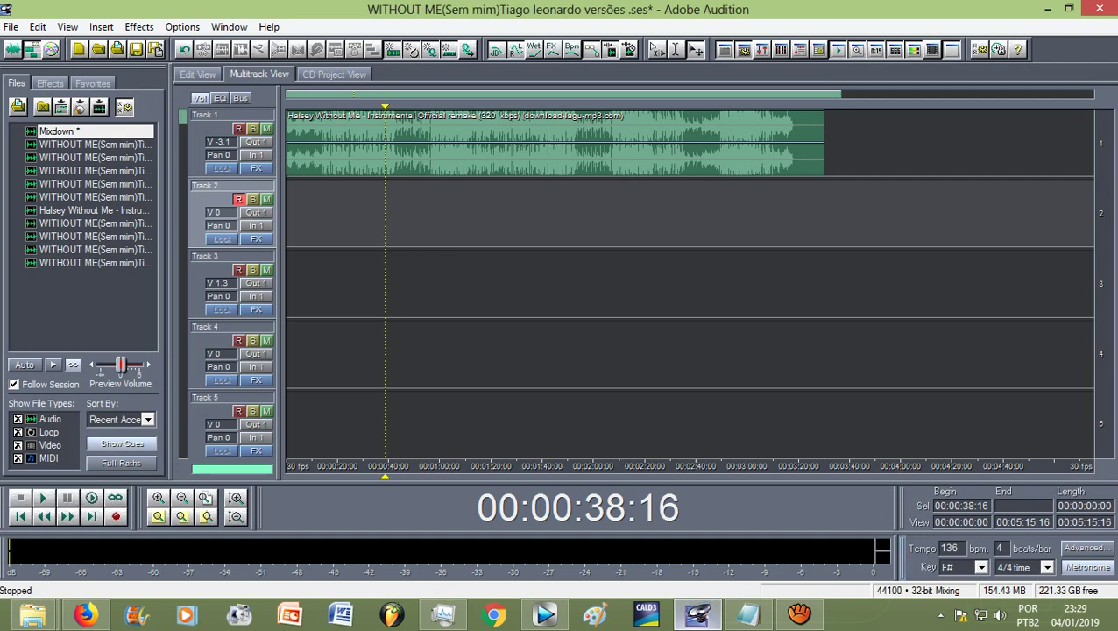
{"action": "left_click", "coordinate": [980, 566]}
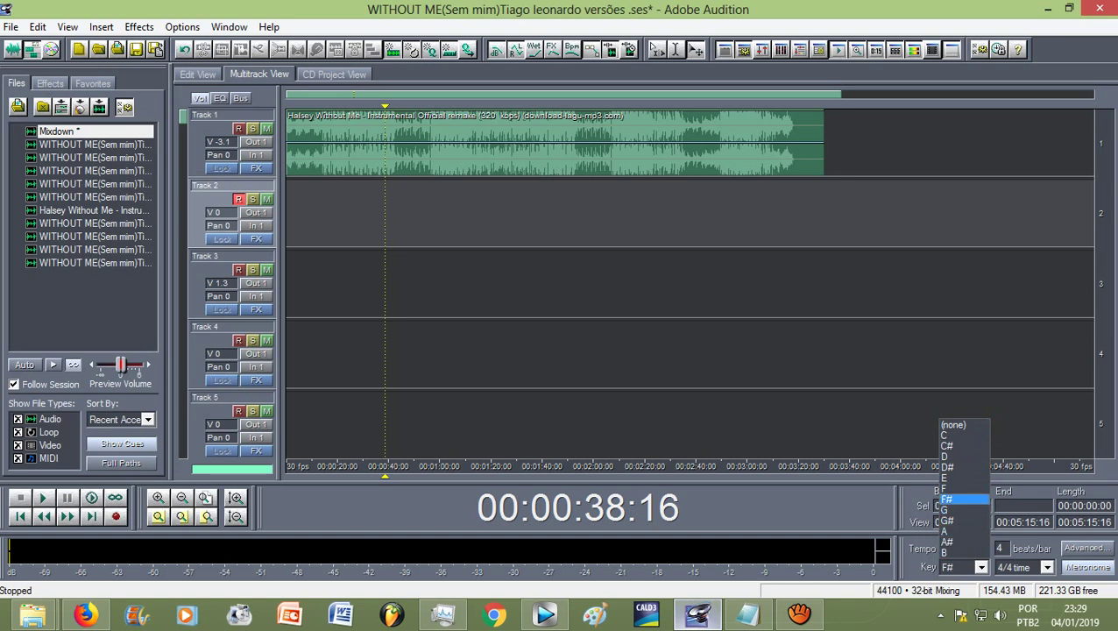
{"action": "left_click", "coordinate": [962, 499]}
{"action": "left_click", "coordinate": [962, 567]}
{"action": "left_click", "coordinate": [962, 499]}
Mute the instrumental on Track 1 and arm Track 2 for recording
{"action": "left_click", "coordinate": [229, 397]}
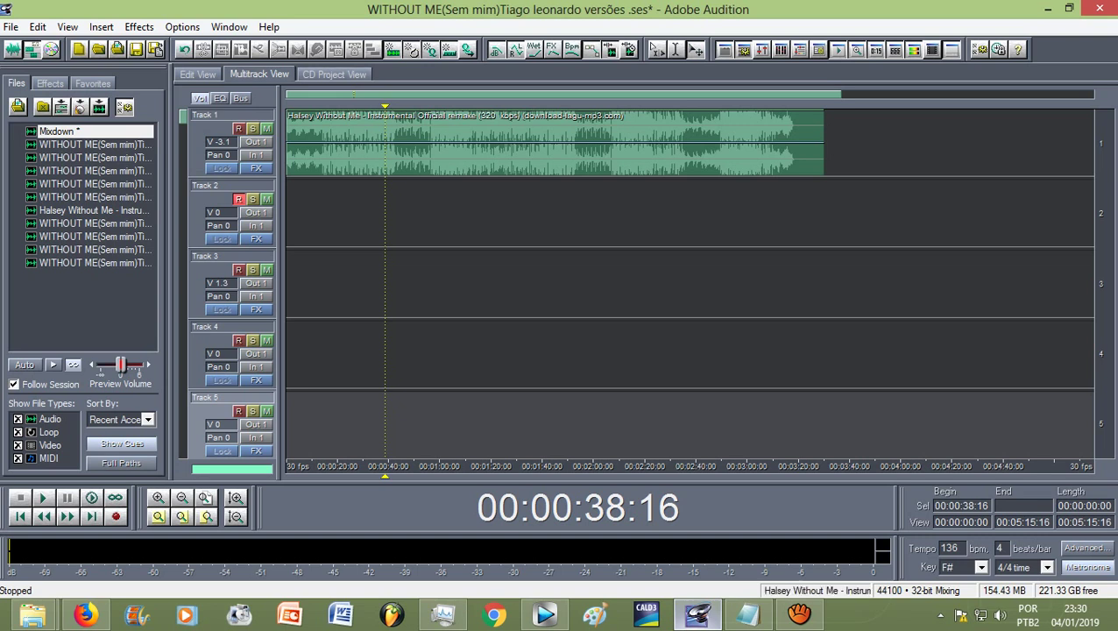
{"action": "left_click", "coordinate": [267, 128]}
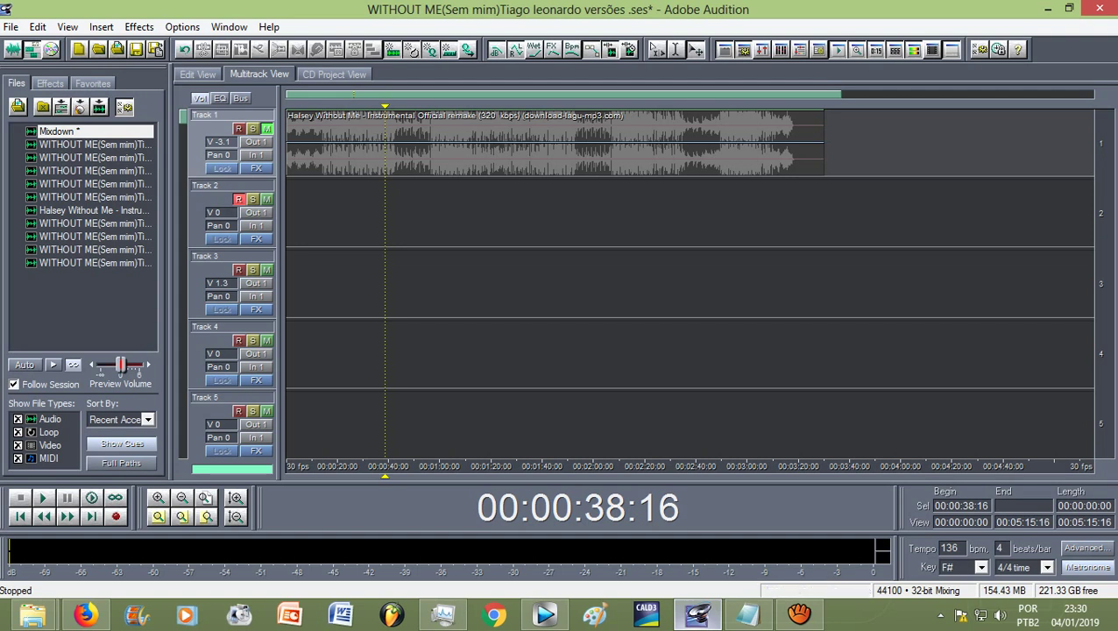
{"action": "left_click", "coordinate": [238, 199]}
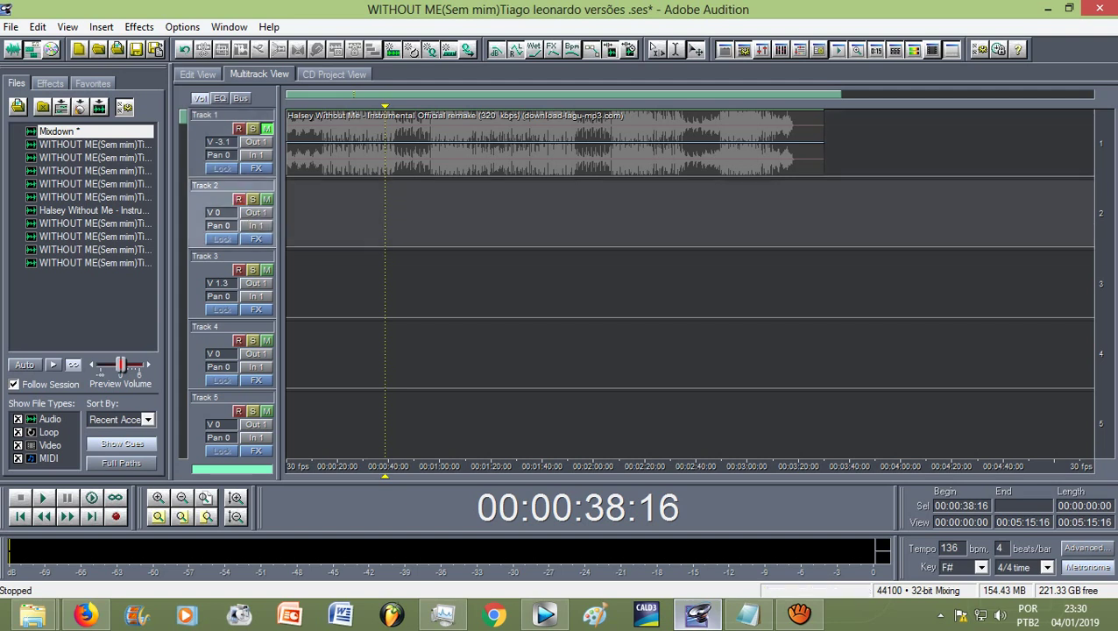
{"action": "left_click", "coordinate": [238, 199]}
Record a vocal take of about 24 seconds on Track 2 from 00:00:38:16, consulting the lyrics page in Firefox
{"action": "left_click", "coordinate": [116, 516]}
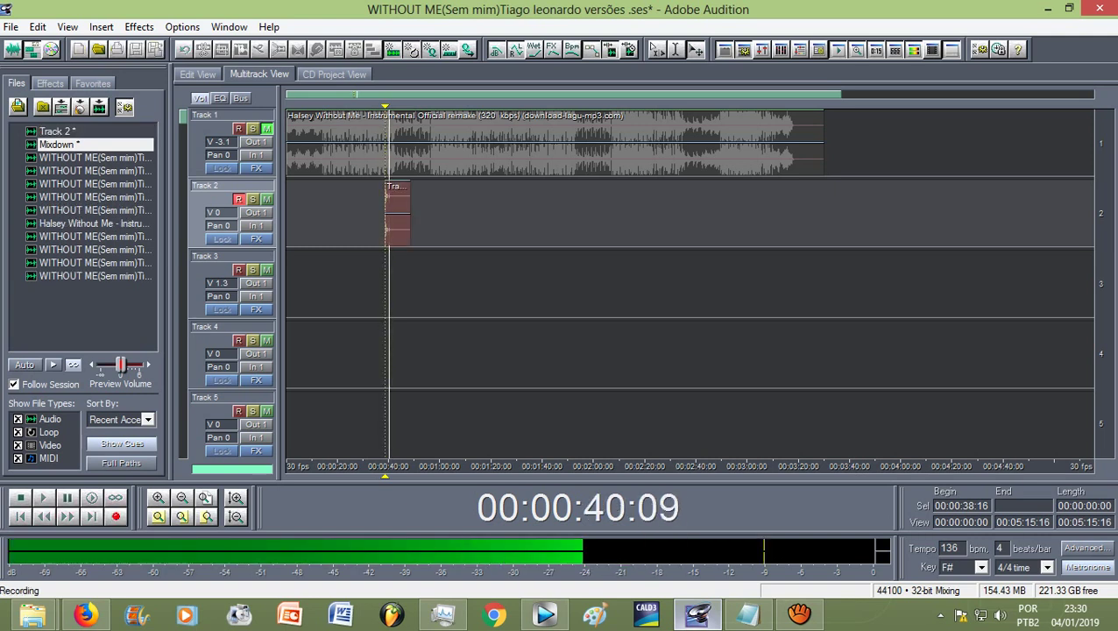
{"action": "left_click", "coordinate": [85, 614]}
{"action": "key", "text": "ctrl+shift+Tab"}
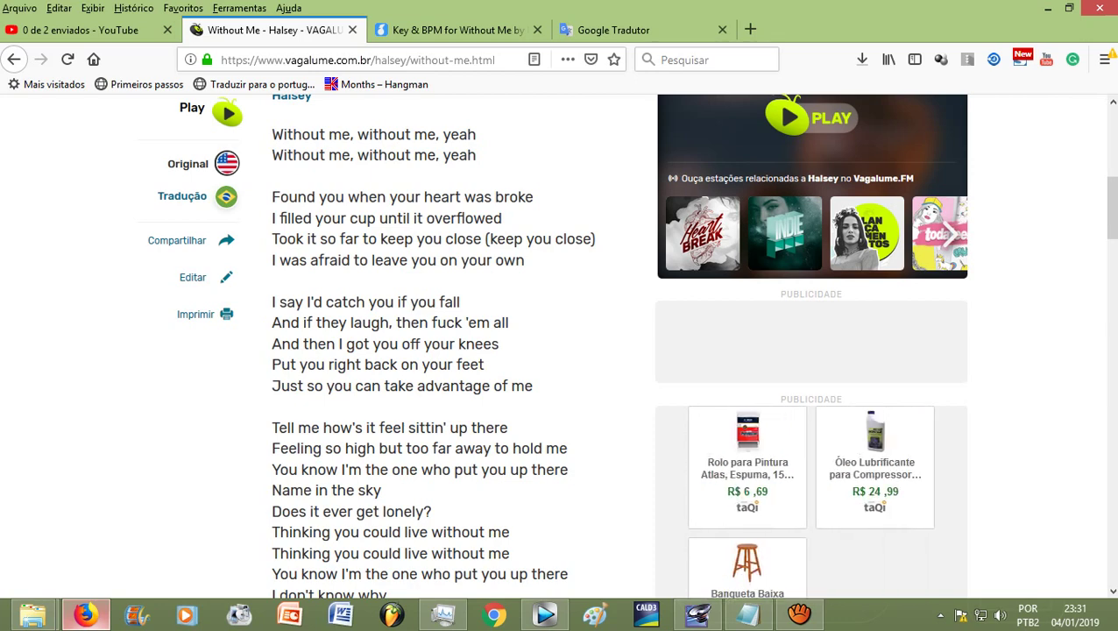
{"action": "left_click", "coordinate": [697, 613]}
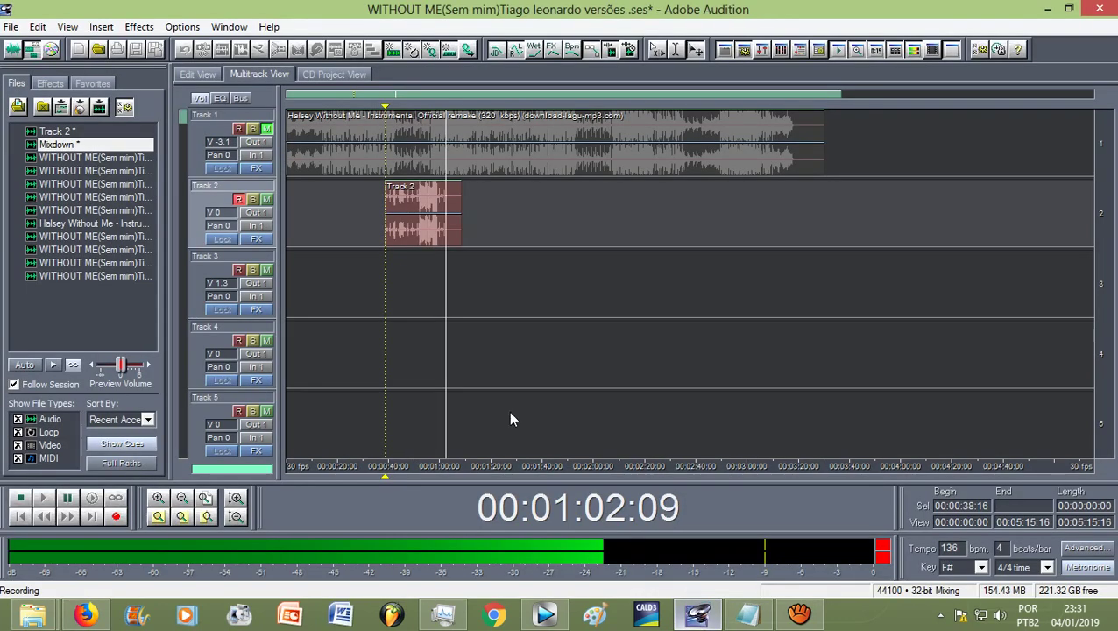
{"action": "key", "text": "space"}
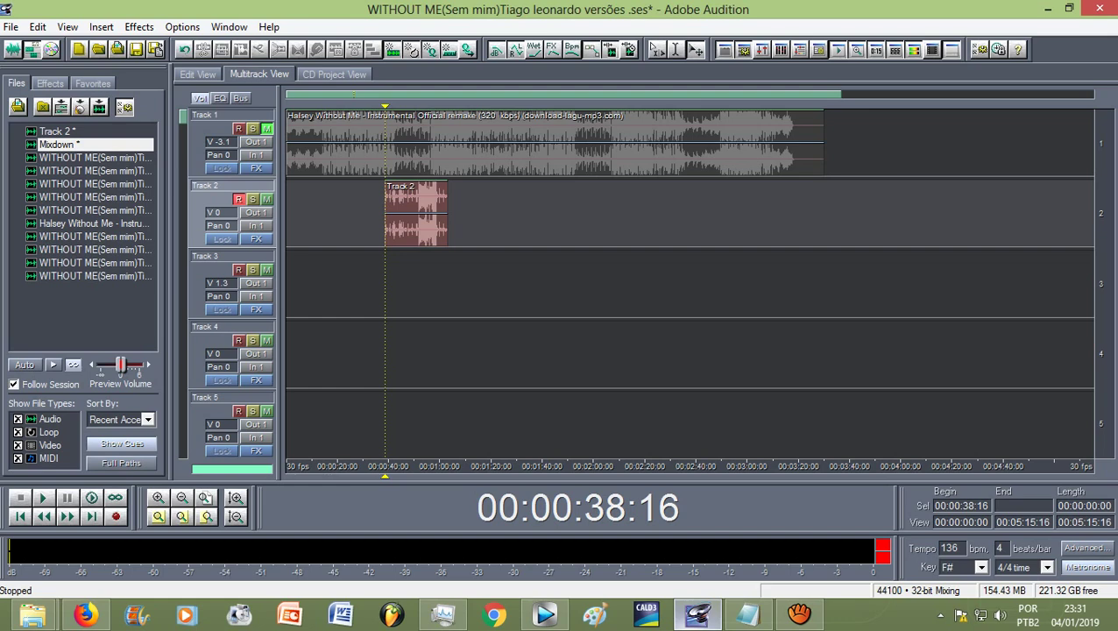
Trim both ends of the recorded Track 2 clip to the sung phrase, from about 00:00:52 to 00:00:59
{"action": "scroll", "coordinate": [386, 142], "scroll_direction": "up", "scroll_amount": 4}
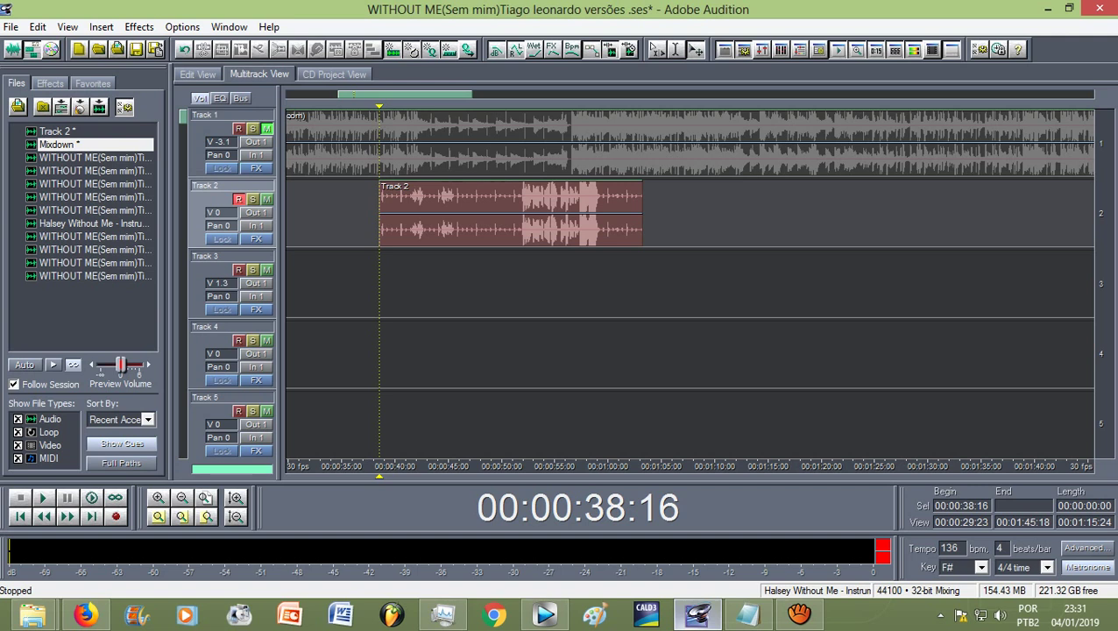
{"action": "left_click", "coordinate": [382, 240]}
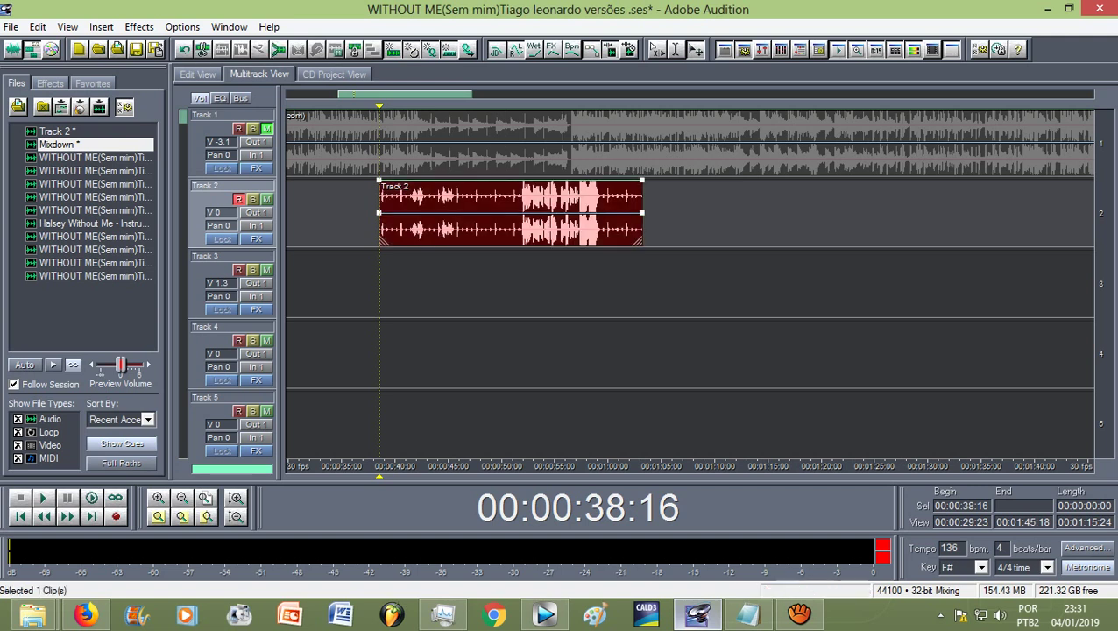
{"action": "left_click_drag", "start_coordinate": [381, 240], "coordinate": [520, 240]}
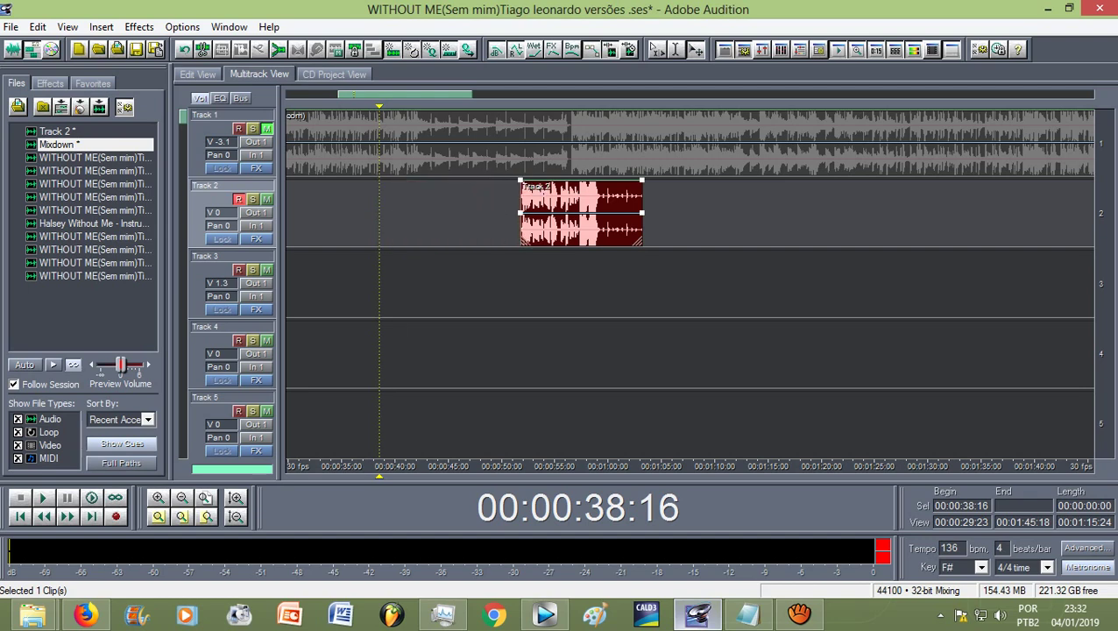
{"action": "scroll", "coordinate": [564, 159], "scroll_direction": "up", "scroll_amount": 4}
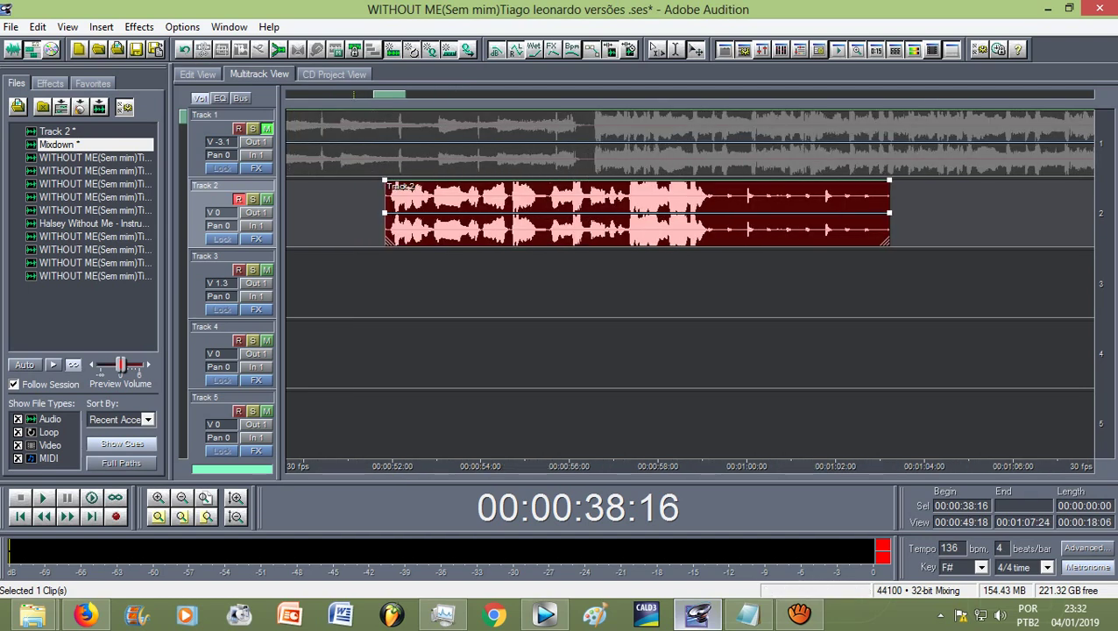
{"action": "left_click_drag", "start_coordinate": [889, 210], "coordinate": [710, 210]}
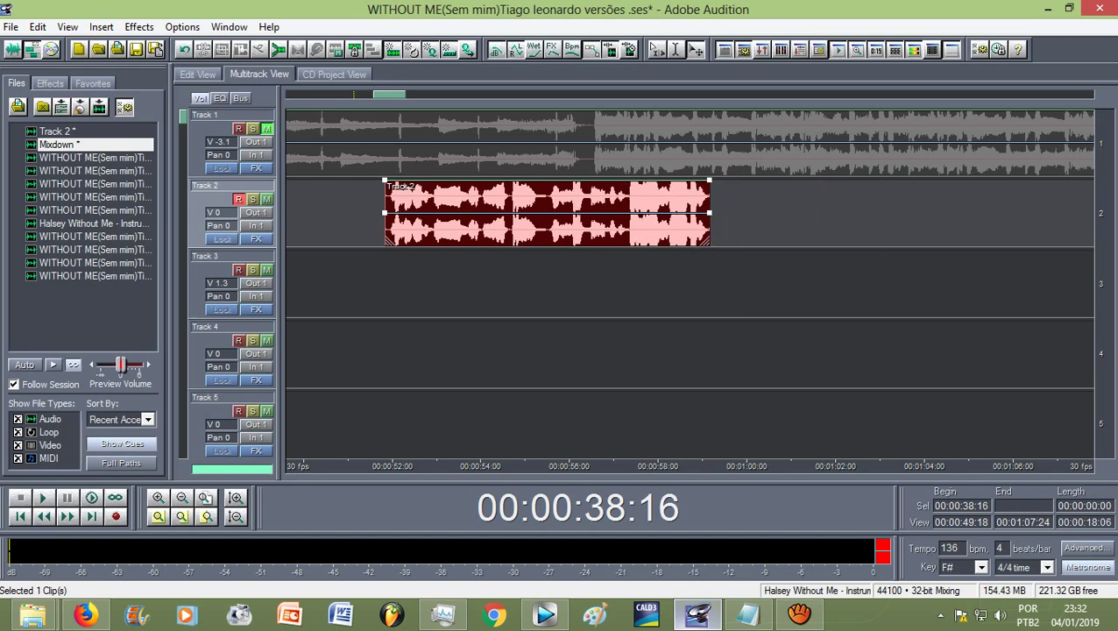
Play back the trimmed Track 2 vocal clip from 00:00:51:25
{"action": "scroll", "coordinate": [555, 210], "scroll_direction": "down", "scroll_amount": 4}
{"action": "left_click_drag", "start_coordinate": [372, 106], "coordinate": [512, 106]}
{"action": "key", "text": "space"}
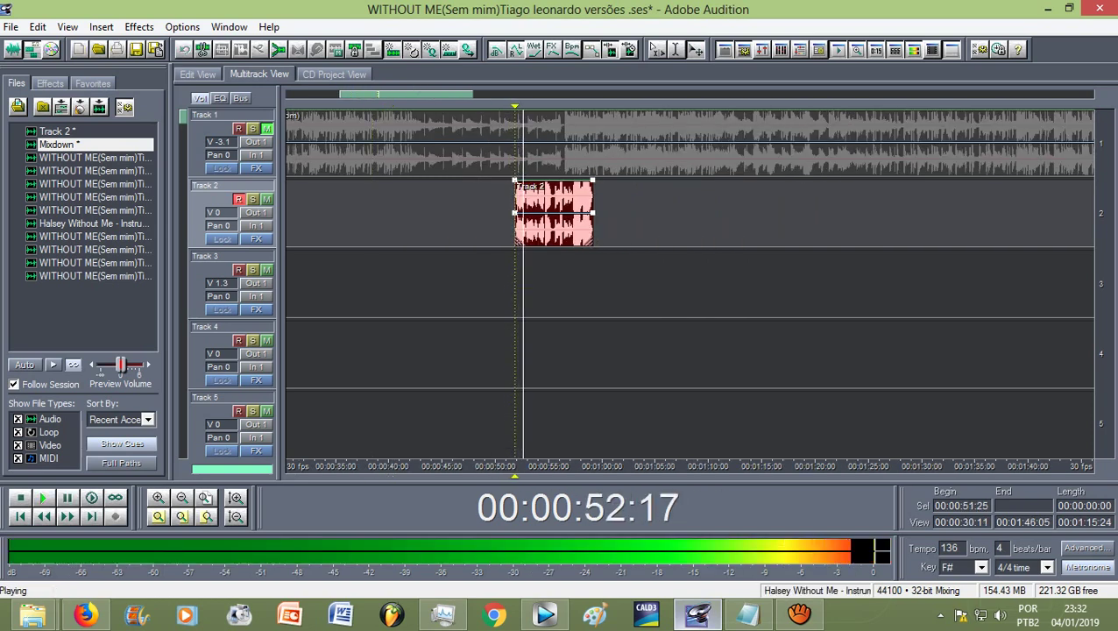
{"action": "scroll", "coordinate": [515, 211], "scroll_direction": "up", "scroll_amount": 2}
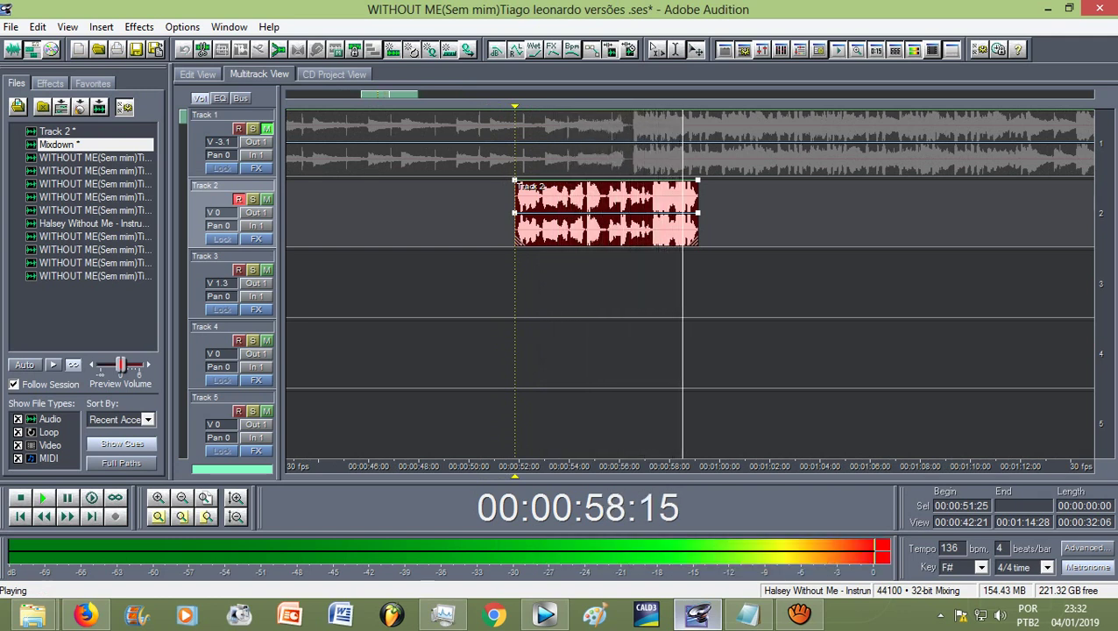
{"action": "key", "text": "space"}
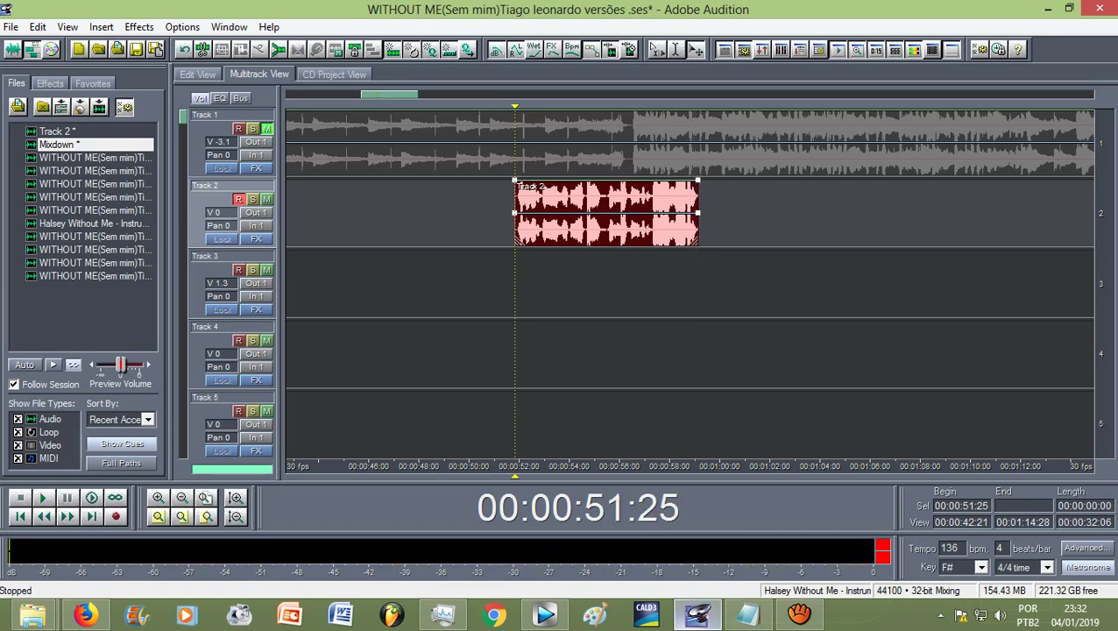
Place the playback cursor at 00:00:34:17 and move the Track 2 clip earlier to about 00:00:41:13
{"action": "scroll", "coordinate": [574, 213], "scroll_direction": "down", "scroll_amount": 6}
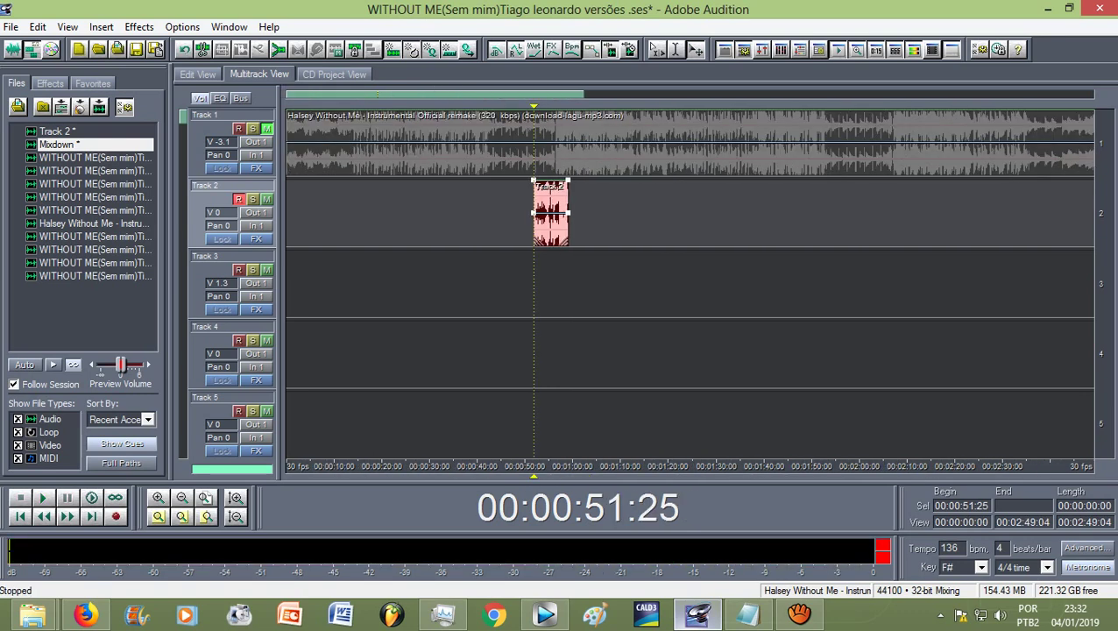
{"action": "left_click_drag", "start_coordinate": [534, 106], "coordinate": [451, 106]}
{"action": "scroll", "coordinate": [452, 212], "scroll_direction": "up", "scroll_amount": 6}
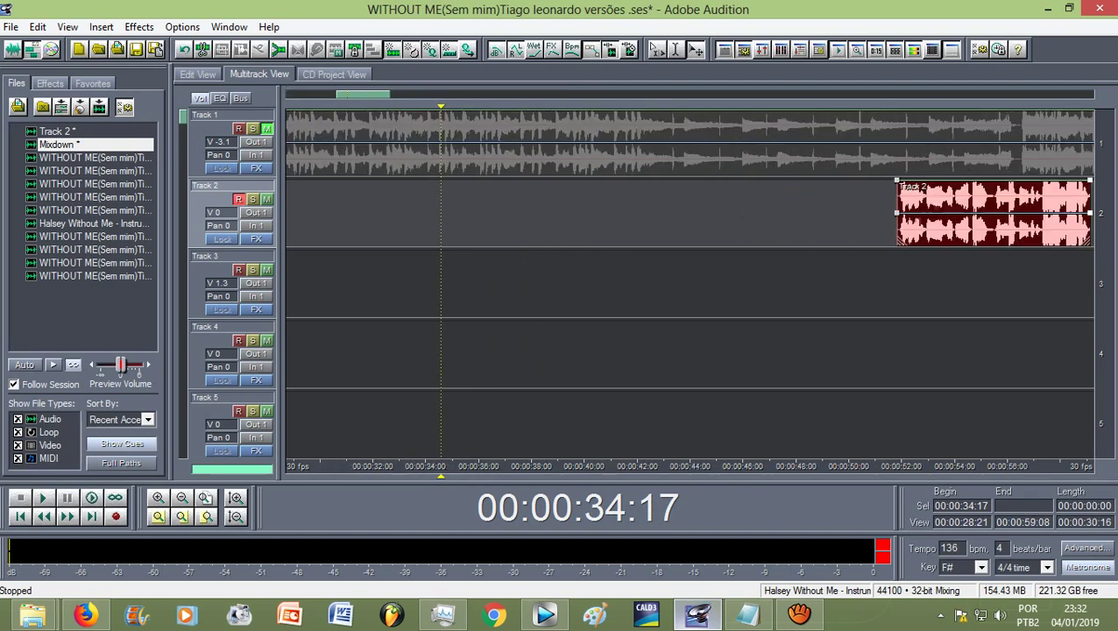
{"action": "left_click_drag", "start_coordinate": [957, 213], "coordinate": [683, 213]}
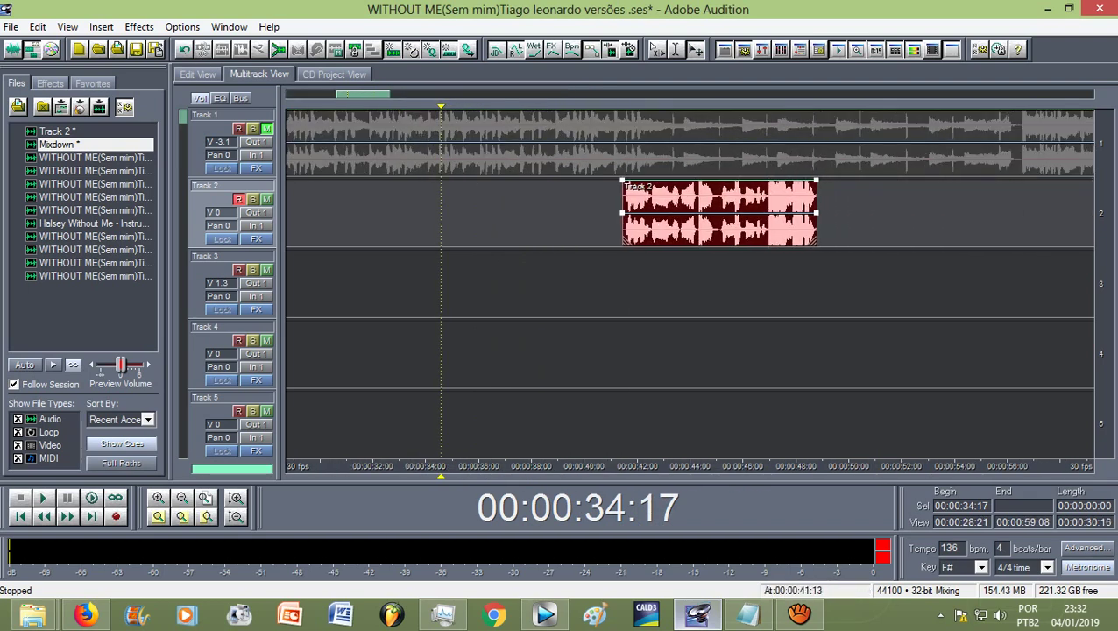
{"action": "key", "text": "minus"}
{"action": "key", "text": "minus"}
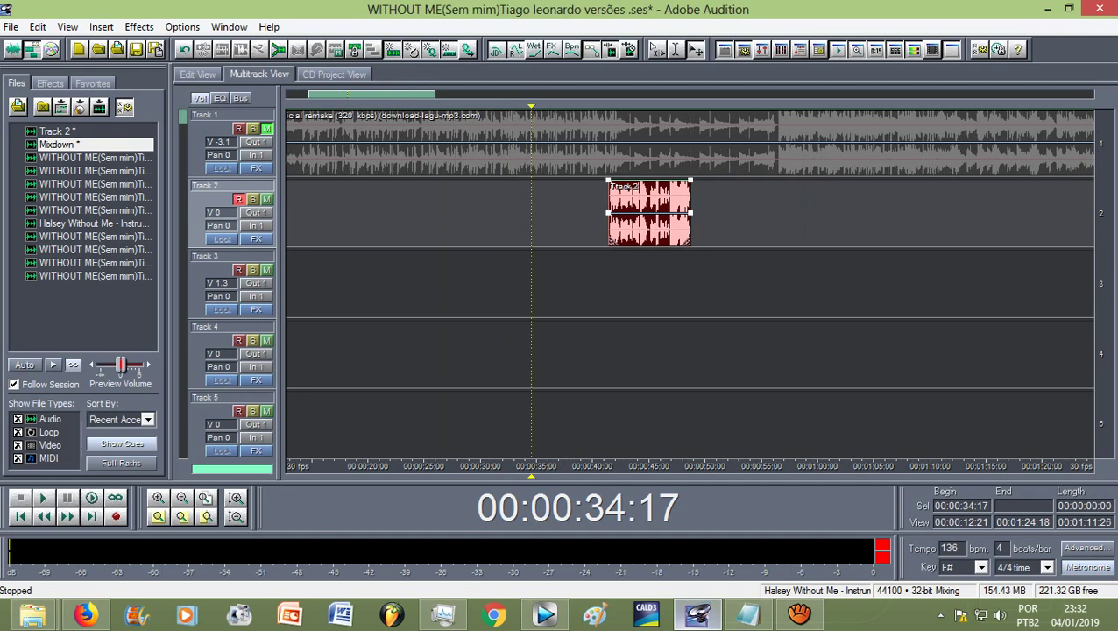
Unmute the instrumental on Track 1 and play both tracks together from 00:00:34:17
{"action": "left_click", "coordinate": [262, 135]}
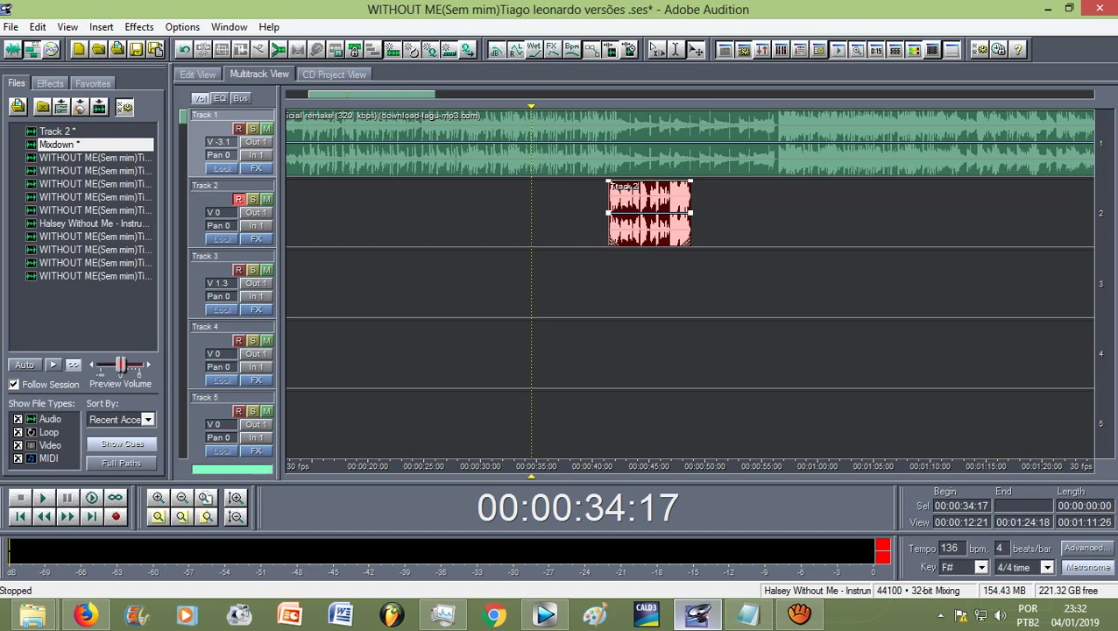
{"action": "scroll", "coordinate": [581, 213], "scroll_direction": "up", "scroll_amount": 1}
{"action": "key", "text": "space"}
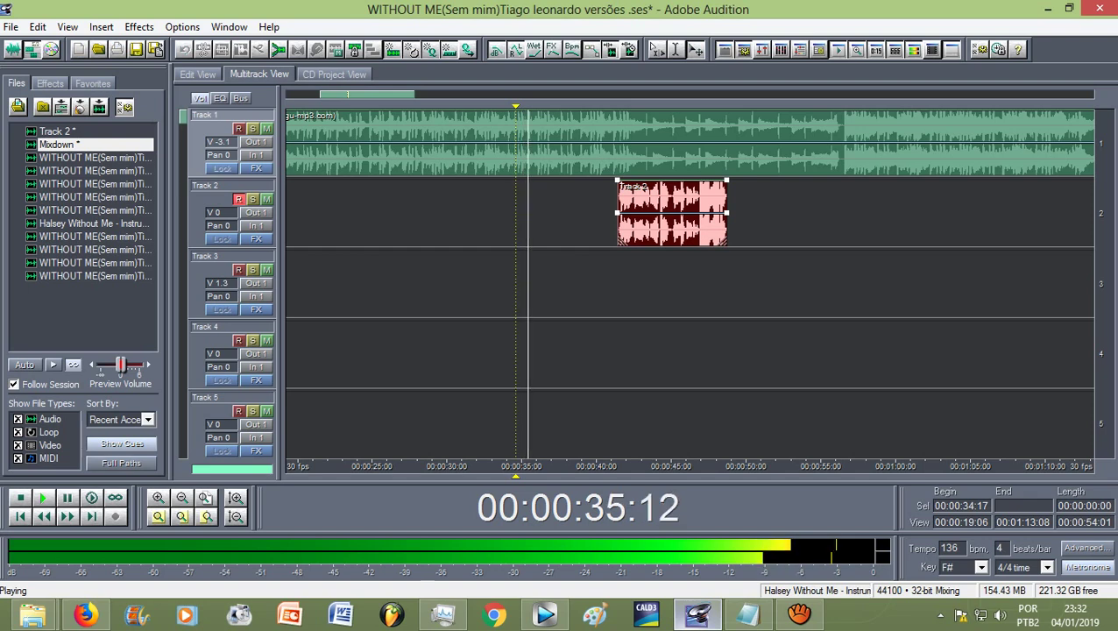
{"action": "key", "text": "equal"}
{"action": "key", "text": "space"}
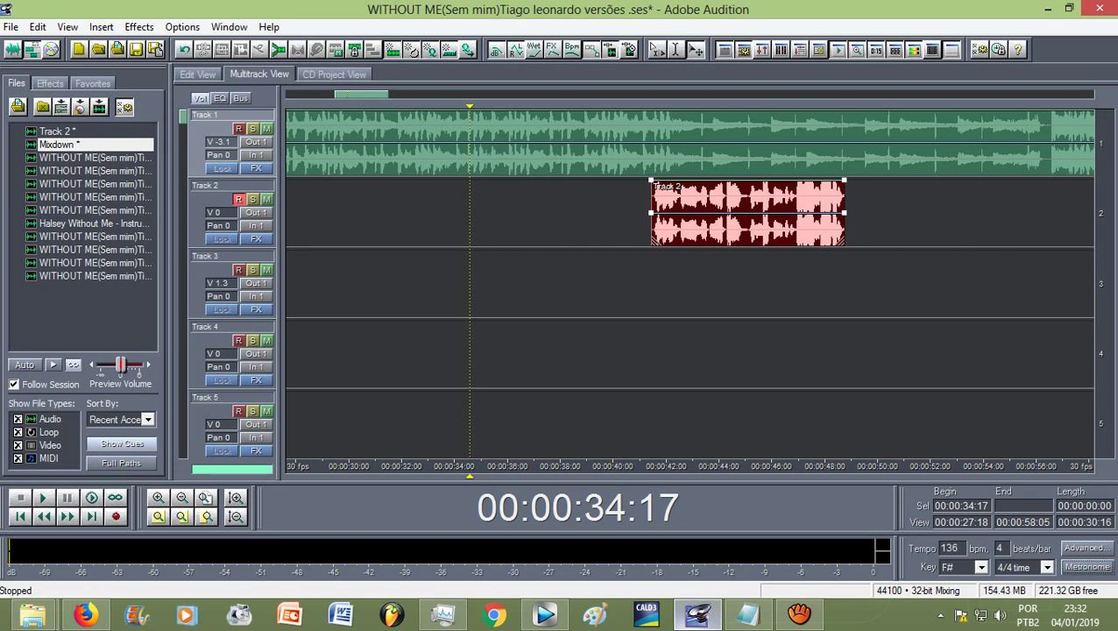
{"action": "key", "text": "space"}
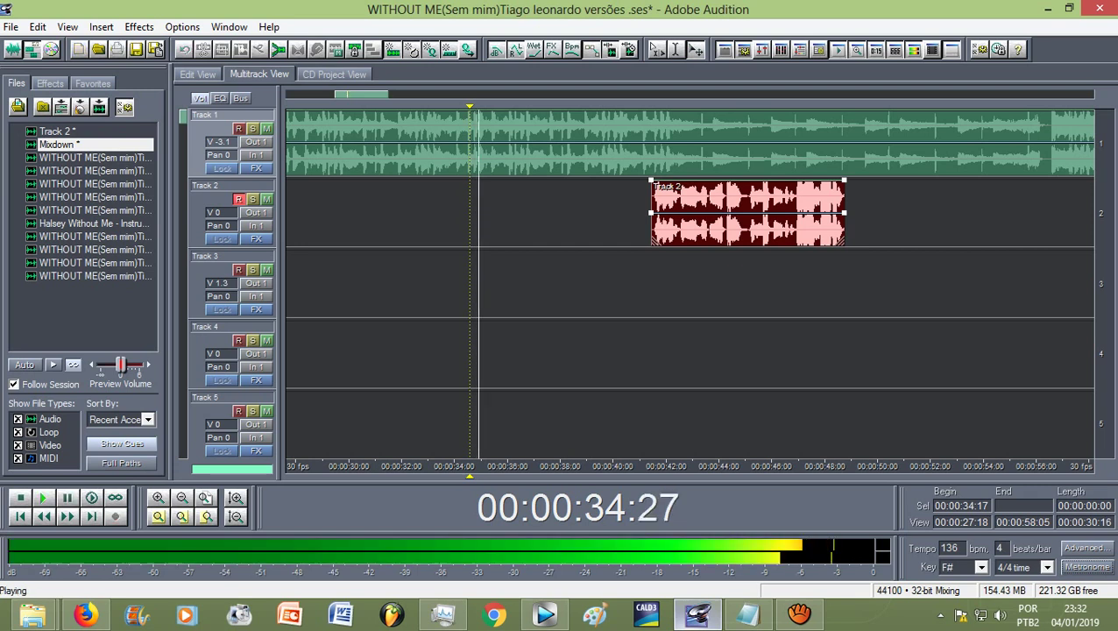
Shift the Track 2 clip to about 00:00:44 during playback, then back to start at about 00:00:41:03
{"action": "left_click_drag", "start_coordinate": [659, 212], "coordinate": [733, 212]}
{"action": "scroll", "coordinate": [732, 145], "scroll_direction": "up", "scroll_amount": 2}
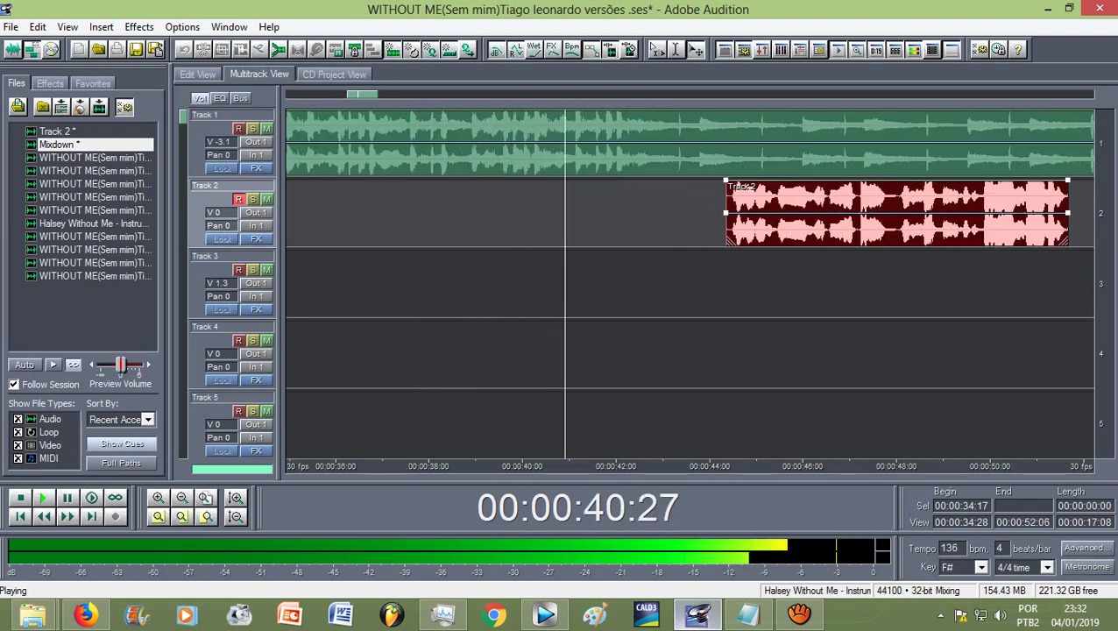
{"action": "key", "text": "space"}
{"action": "left_click_drag", "start_coordinate": [745, 186], "coordinate": [596, 187]}
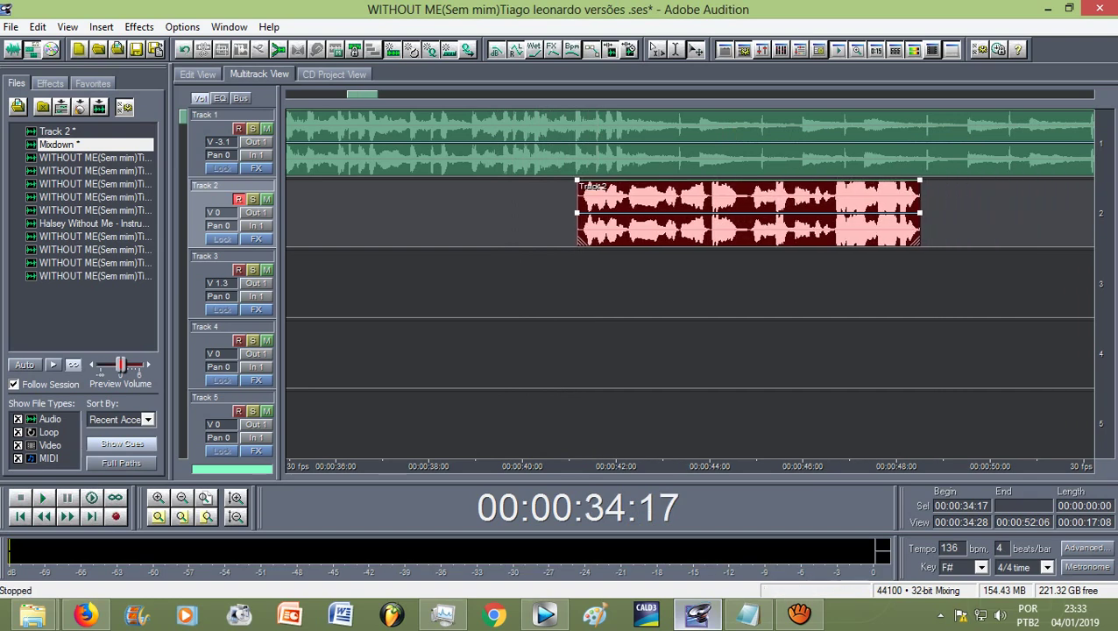
{"action": "key", "text": "equal"}
{"action": "key", "text": "equal"}
{"action": "key", "text": "equal"}
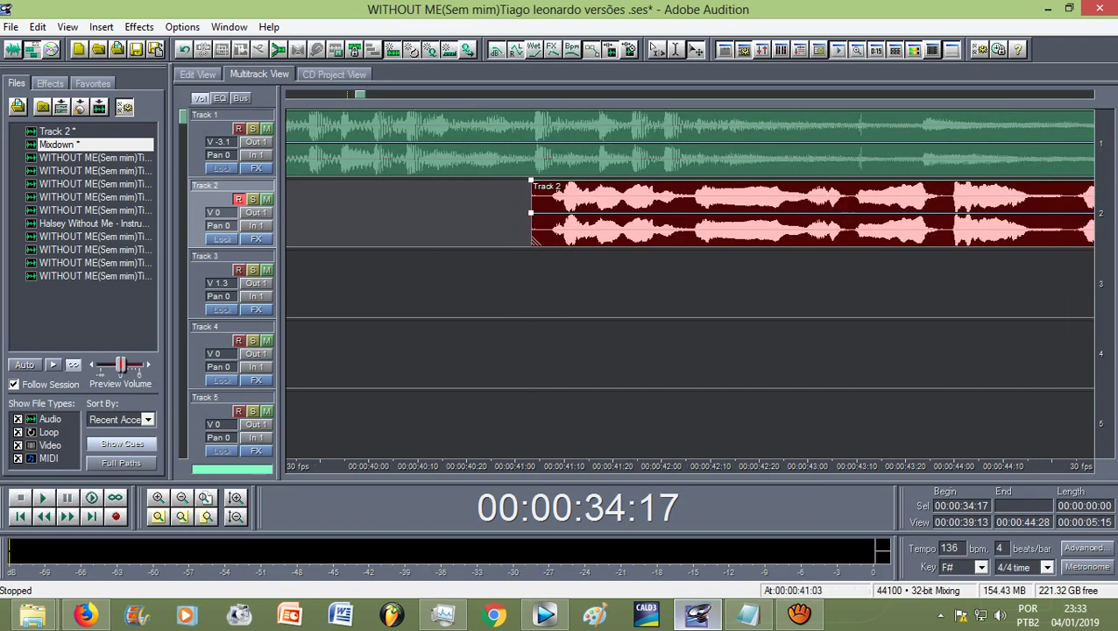
Play the mix from 00:00:38:19 and nudge the Track 2 clip to start at about 00:00:41:11
{"action": "scroll", "coordinate": [552, 145], "scroll_direction": "down", "scroll_amount": 10}
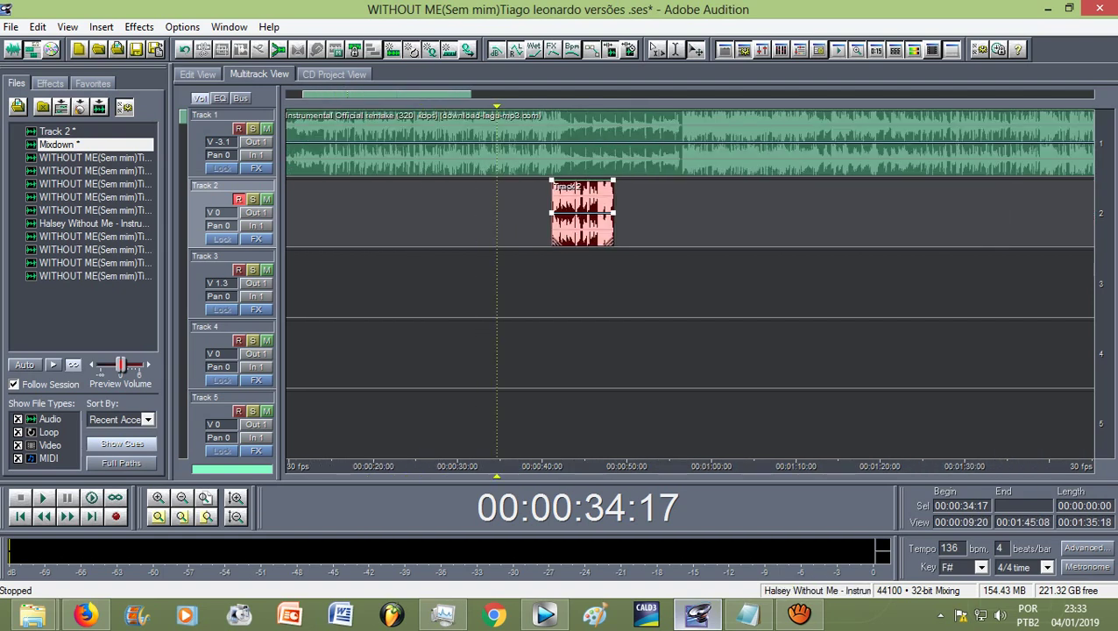
{"action": "left_click", "coordinate": [531, 212]}
{"action": "key", "text": "space"}
{"action": "scroll", "coordinate": [612, 212], "scroll_direction": "up", "scroll_amount": 3}
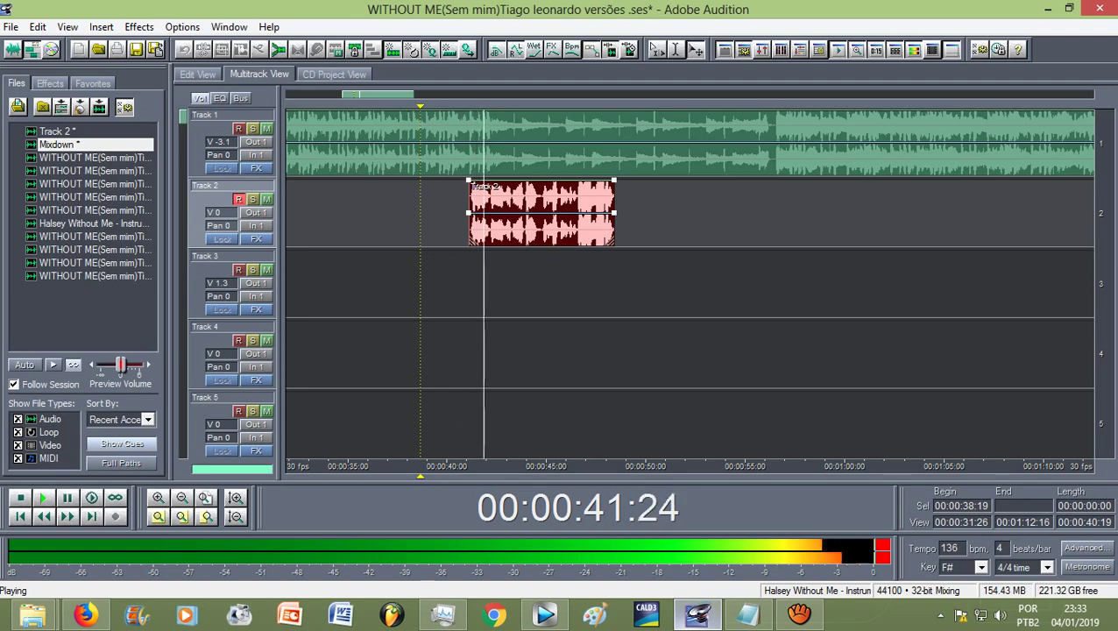
{"action": "key", "text": "space"}
{"action": "key", "text": "equal"}
{"action": "key", "text": "equal"}
{"action": "key", "text": "equal"}
{"action": "key", "text": "space"}
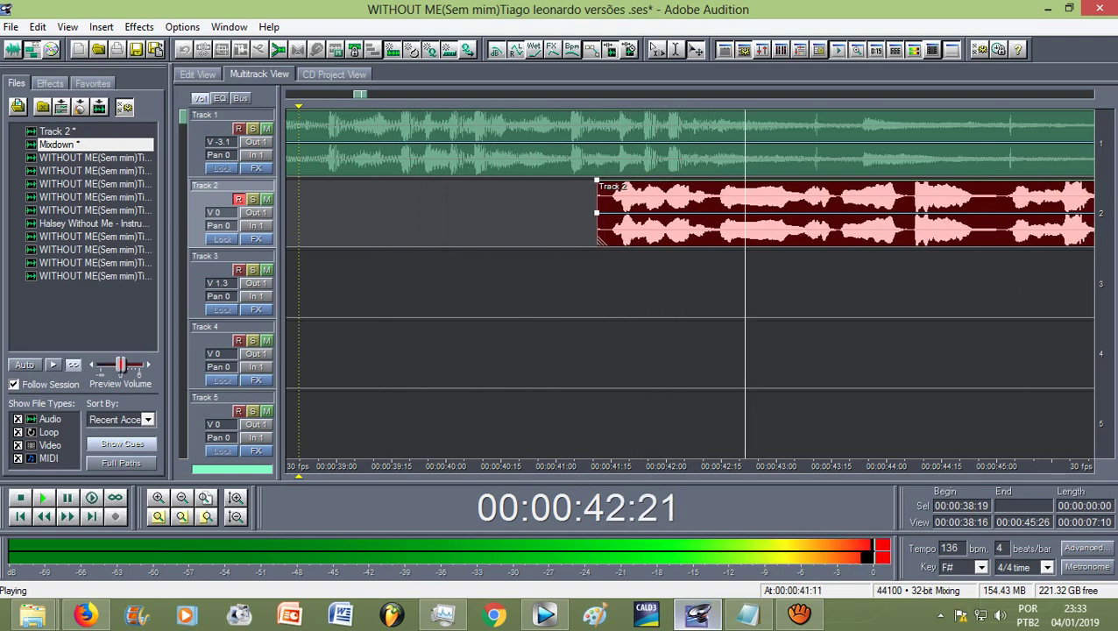
Fine-tune the Track 2 clip's start to about 00:00:41:12 and check its timing from 00:00:38:19
{"action": "key", "text": "space"}
{"action": "key", "text": "equal"}
{"action": "key", "text": "equal"}
{"action": "key", "text": "equal"}
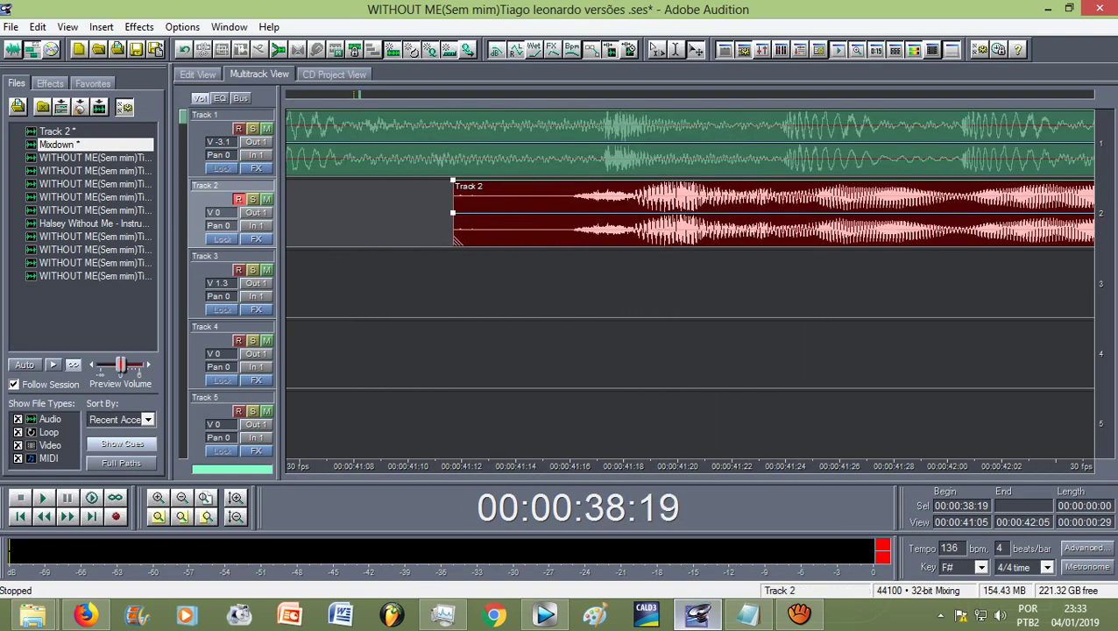
{"action": "left_click_drag", "start_coordinate": [613, 227], "coordinate": [635, 227]}
{"action": "key", "text": "minus"}
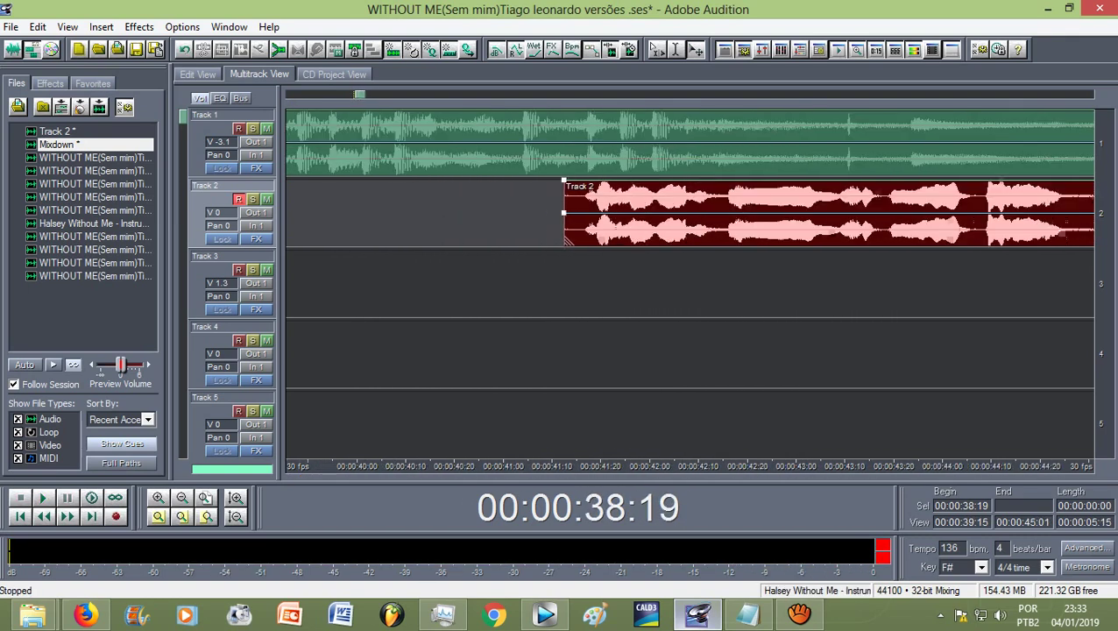
{"action": "key", "text": "minus"}
{"action": "key", "text": "minus"}
{"action": "key", "text": "space"}
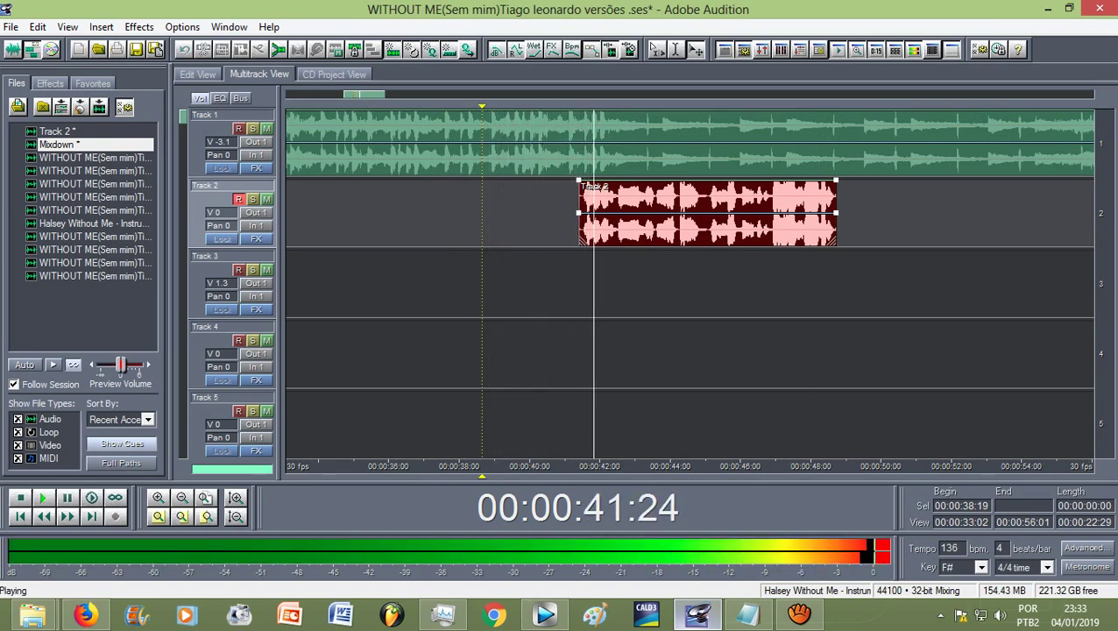
Nudge the Track 2 clip to start at about 00:00:41:10 and play the whole phrase with the instrumental
{"action": "key", "text": "space"}
{"action": "key", "text": "equal"}
{"action": "key", "text": "equal"}
{"action": "key", "text": "equal"}
{"action": "key", "text": "minus"}
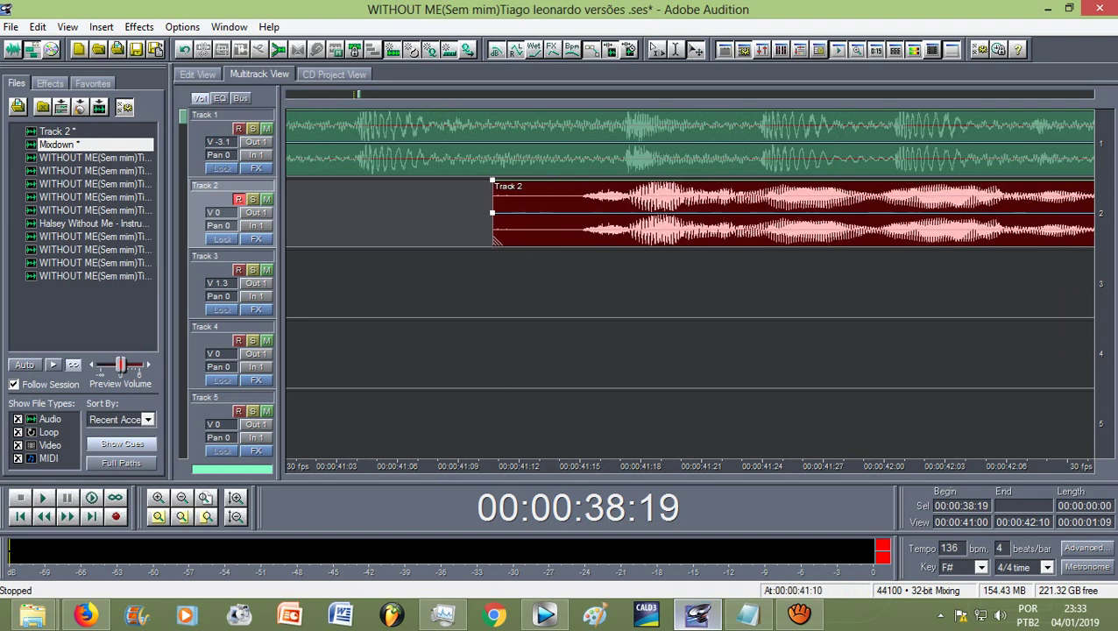
{"action": "key", "text": "minus"}
{"action": "key", "text": "minus"}
{"action": "key", "text": "minus"}
{"action": "key", "text": "minus"}
{"action": "key", "text": "space"}
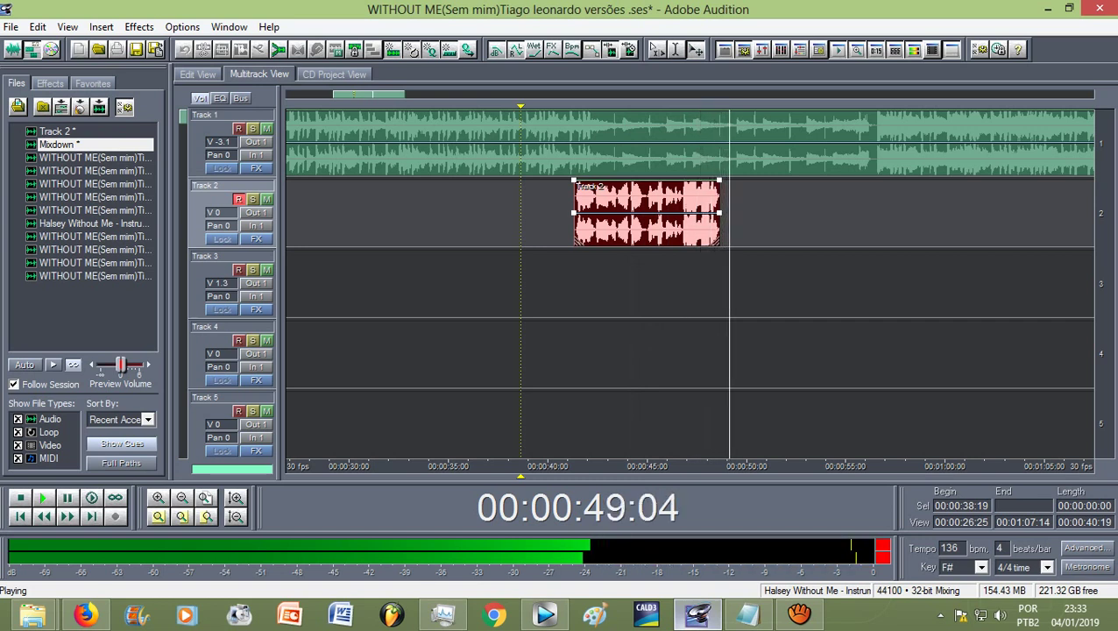
{"action": "key", "text": "space"}
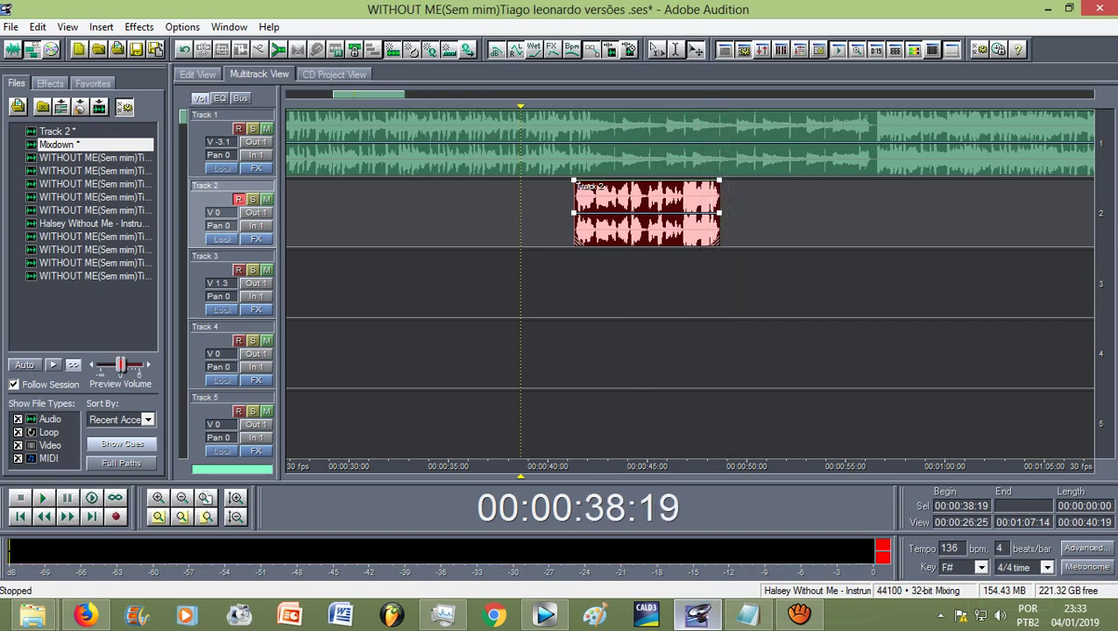
Lower the Track 2 clip's volume envelope to 78% (-2.1 dB) at both ends and listen to the mix
{"action": "left_click_drag", "start_coordinate": [574, 180], "coordinate": [575, 194]}
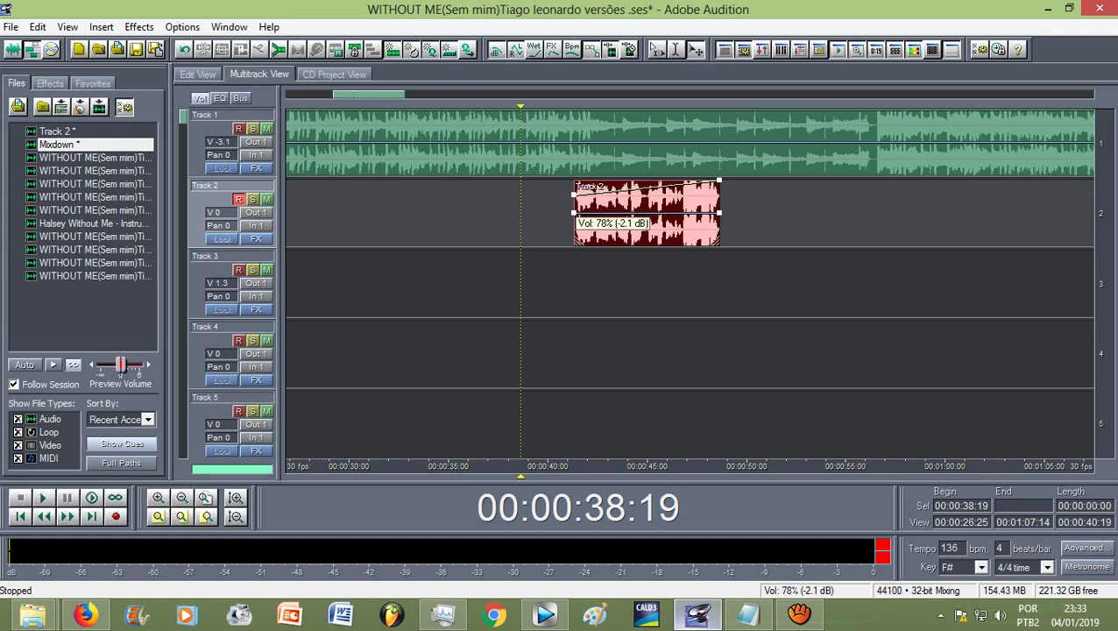
{"action": "left_click_drag", "start_coordinate": [719, 181], "coordinate": [719, 194]}
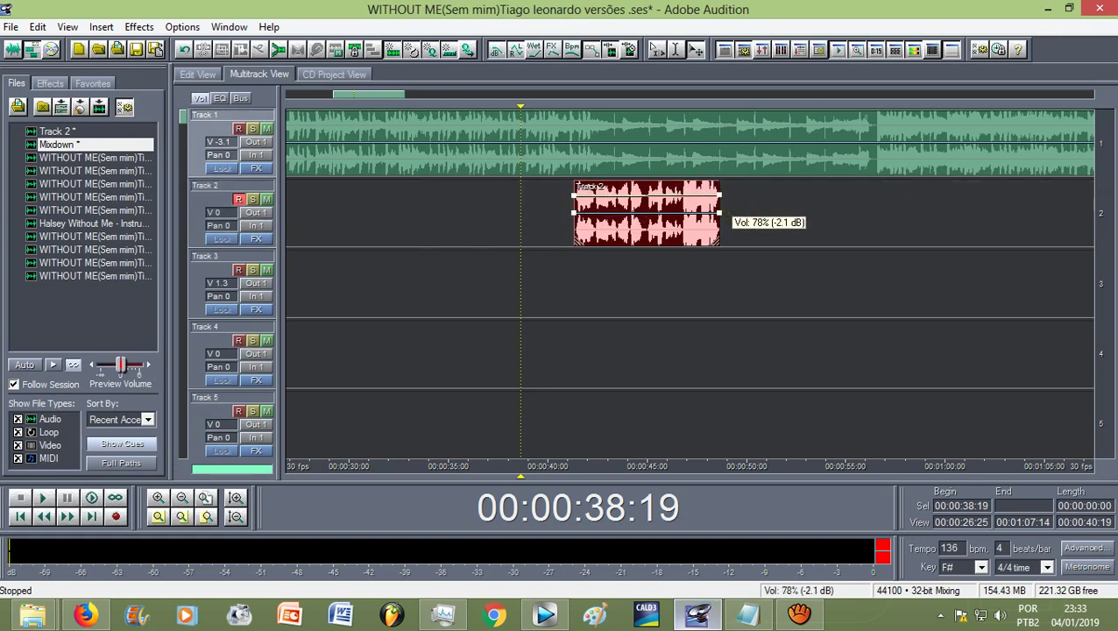
{"action": "key", "text": "space"}
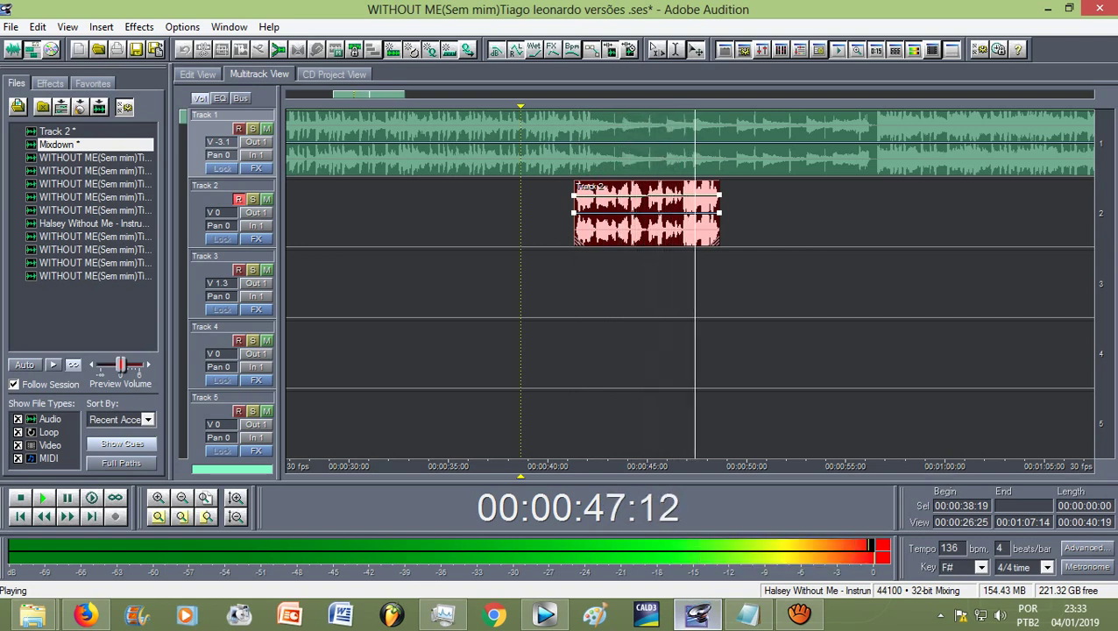
{"action": "key", "text": "space"}
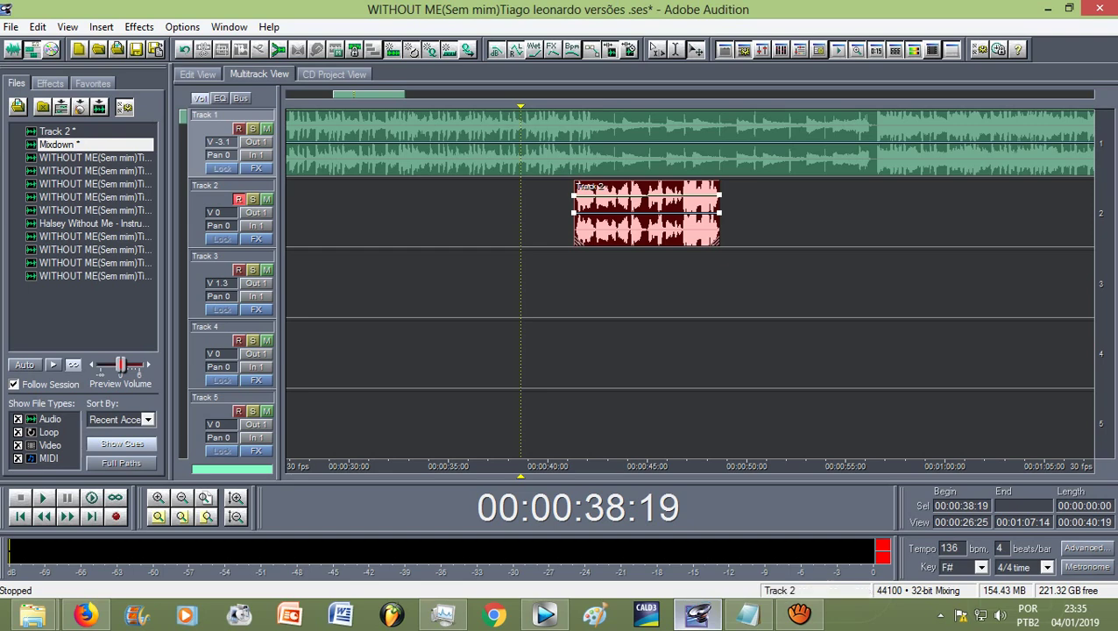
Open the Track 2 clip in the waveform editor and apply Studio Reverb with the Vocal Reverb (medium) preset
{"action": "double_click", "coordinate": [620, 212]}
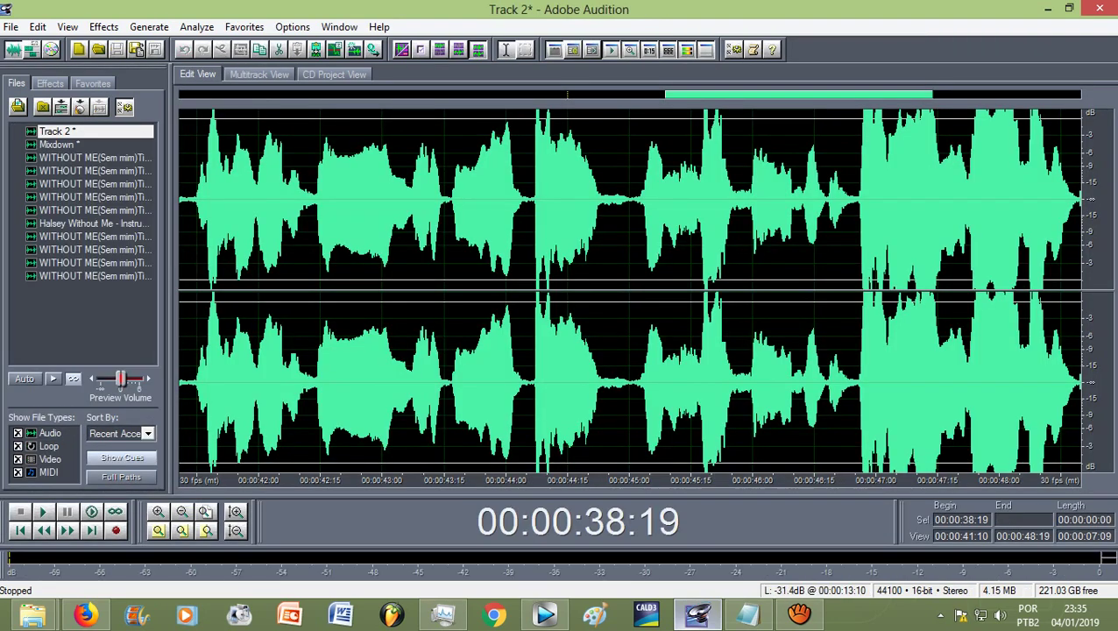
{"action": "left_click", "coordinate": [103, 26]}
{"action": "key", "text": "Escape"}
{"action": "left_click", "coordinate": [104, 27]}
{"action": "mouse_move", "coordinate": [141, 124]}
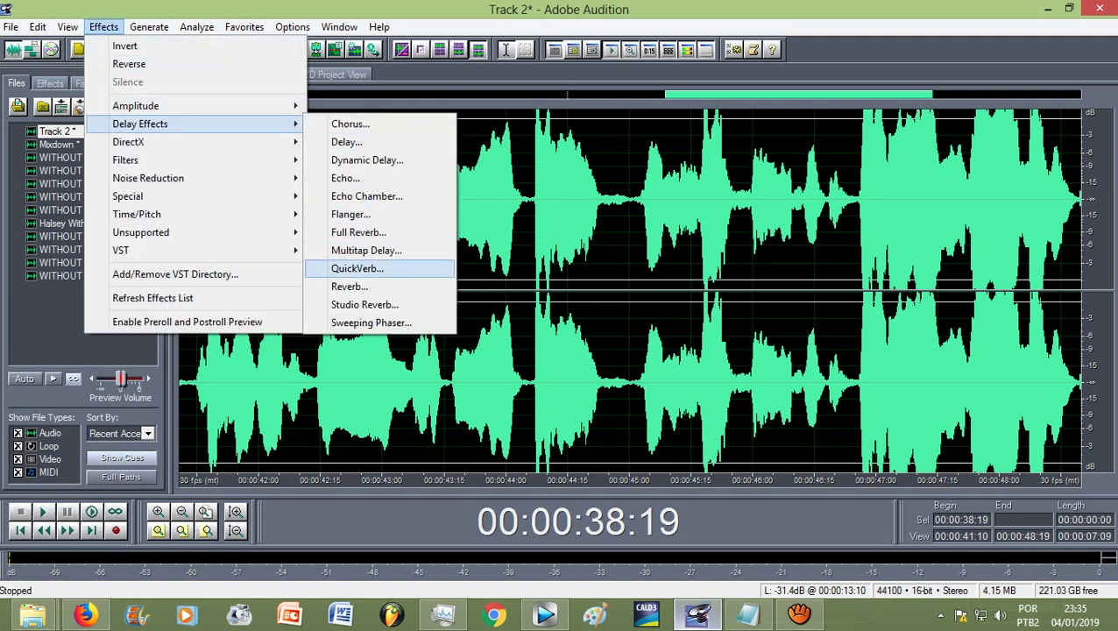
{"action": "key", "text": "Down"}
{"action": "key", "text": "Down"}
{"action": "key", "text": "Return"}
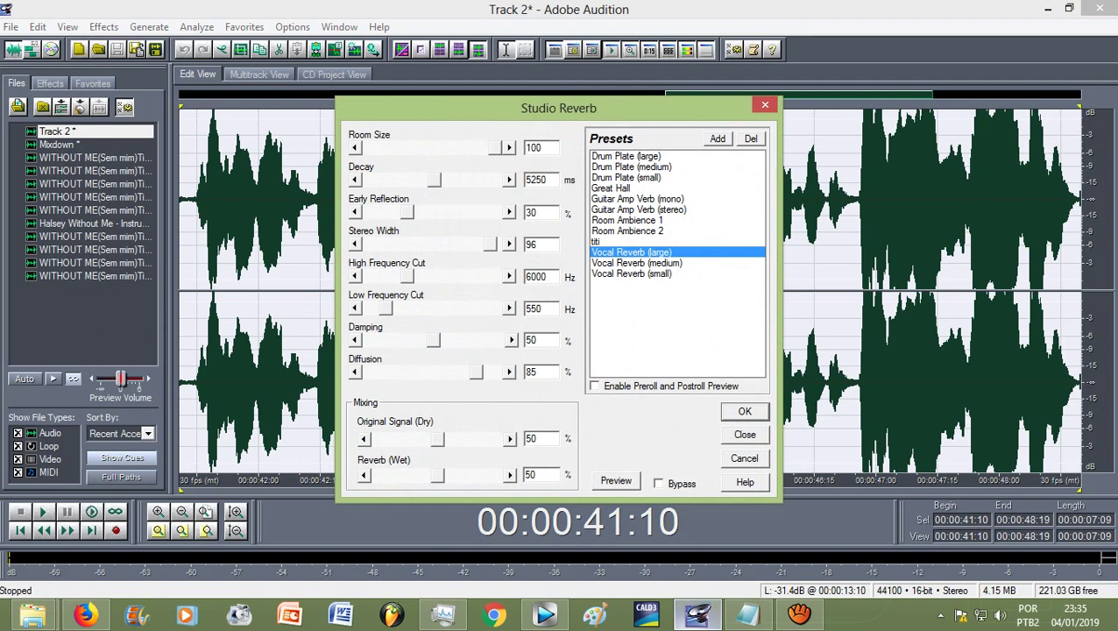
{"action": "key", "text": "Down"}
{"action": "key", "text": "Down"}
{"action": "key", "text": "Up"}
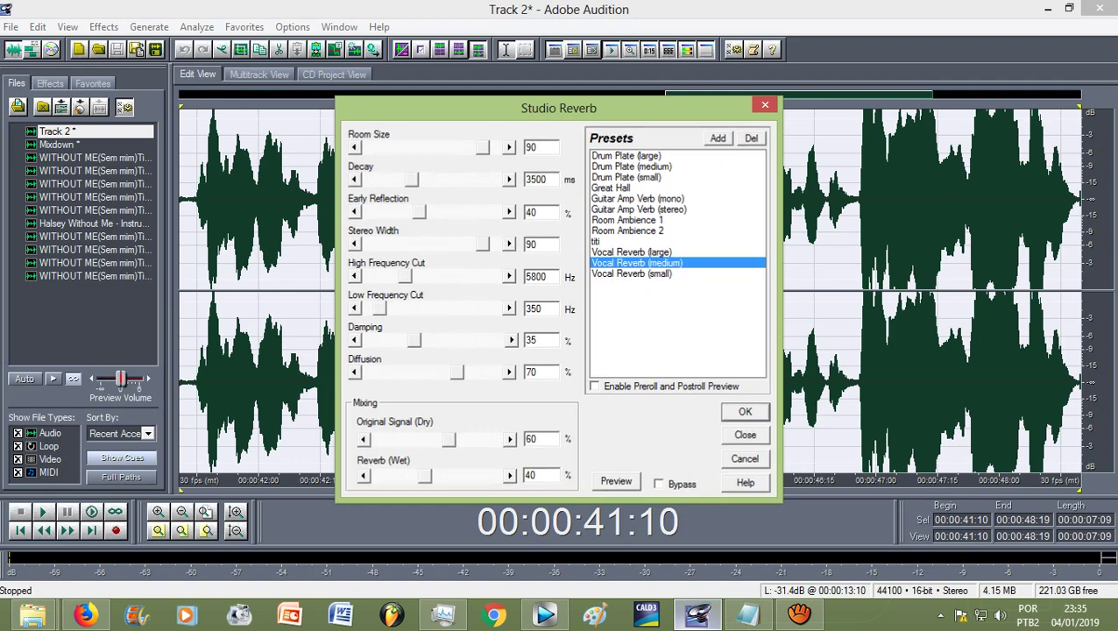
{"action": "key", "text": "Return"}
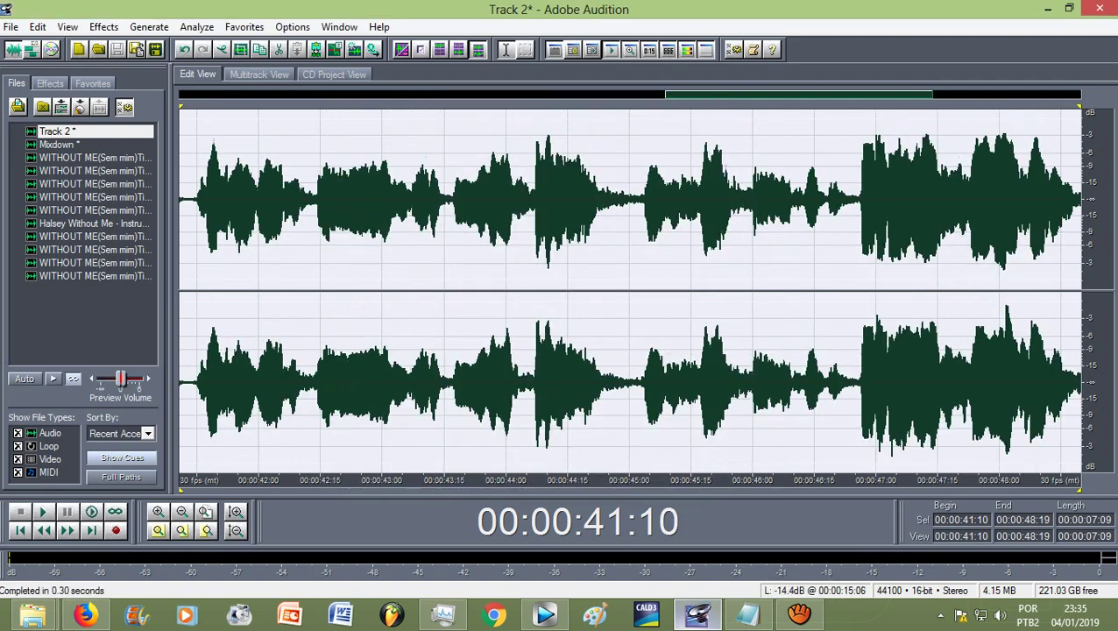
Apply manual Pitch Correction with A4 = 440 Hz and FFT size 4096 to the vocal phrase from 00:00:41:10 to 00:00:48:19
{"action": "left_click", "coordinate": [371, 200]}
{"action": "left_click_drag", "start_coordinate": [204, 200], "coordinate": [197, 199]}
{"action": "left_click", "coordinate": [214, 200]}
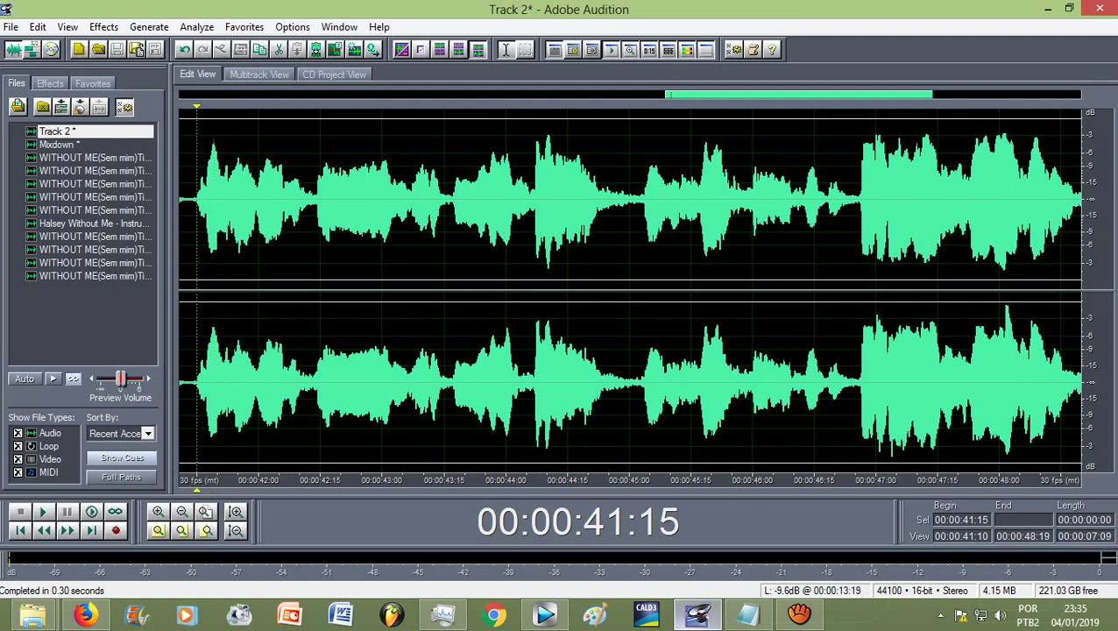
{"action": "left_click", "coordinate": [103, 26]}
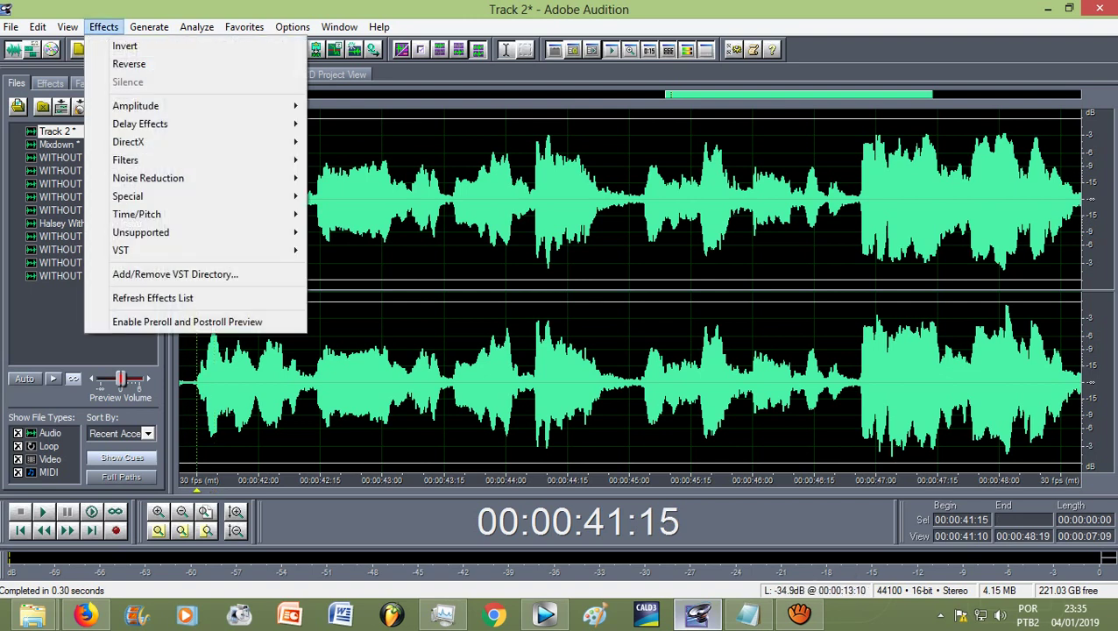
{"action": "mouse_move", "coordinate": [137, 214]}
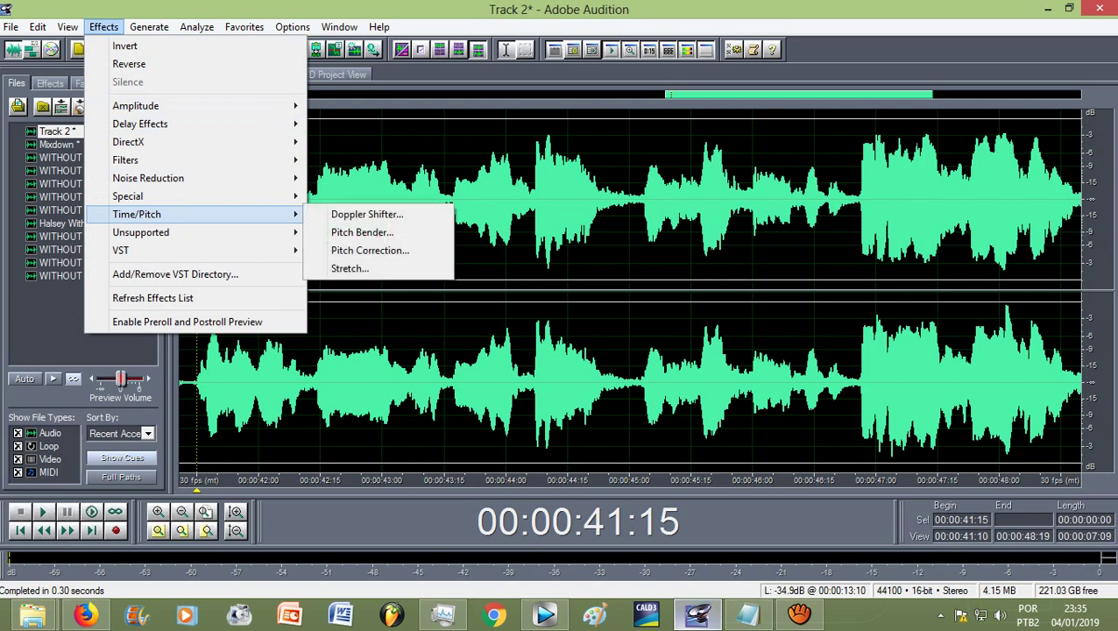
{"action": "left_click", "coordinate": [369, 249]}
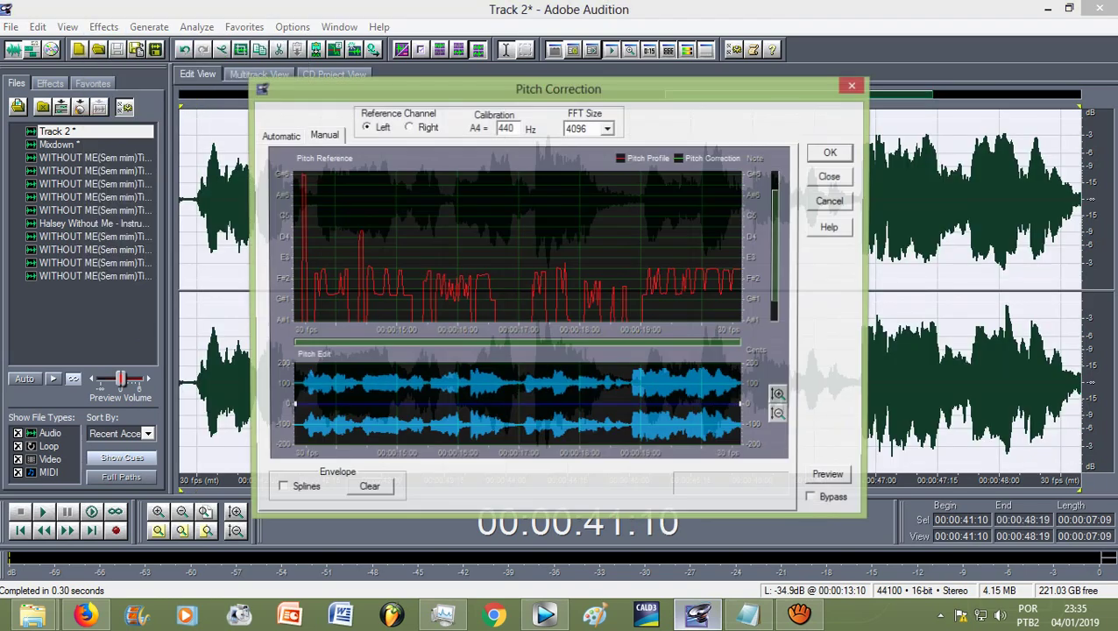
{"action": "left_click", "coordinate": [830, 153]}
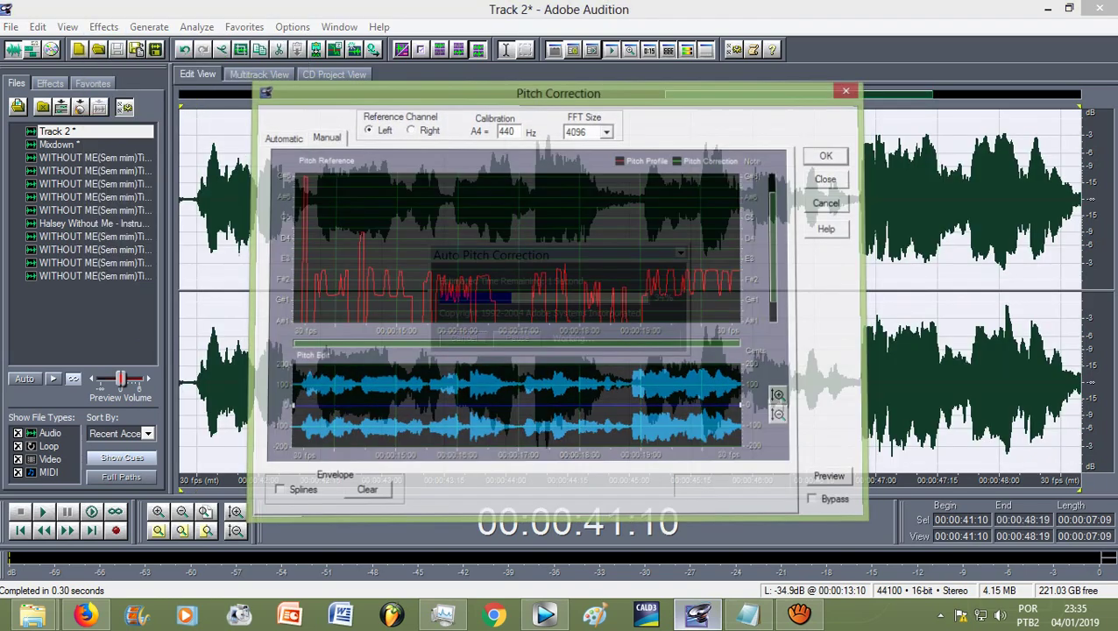
{"action": "left_click", "coordinate": [196, 198]}
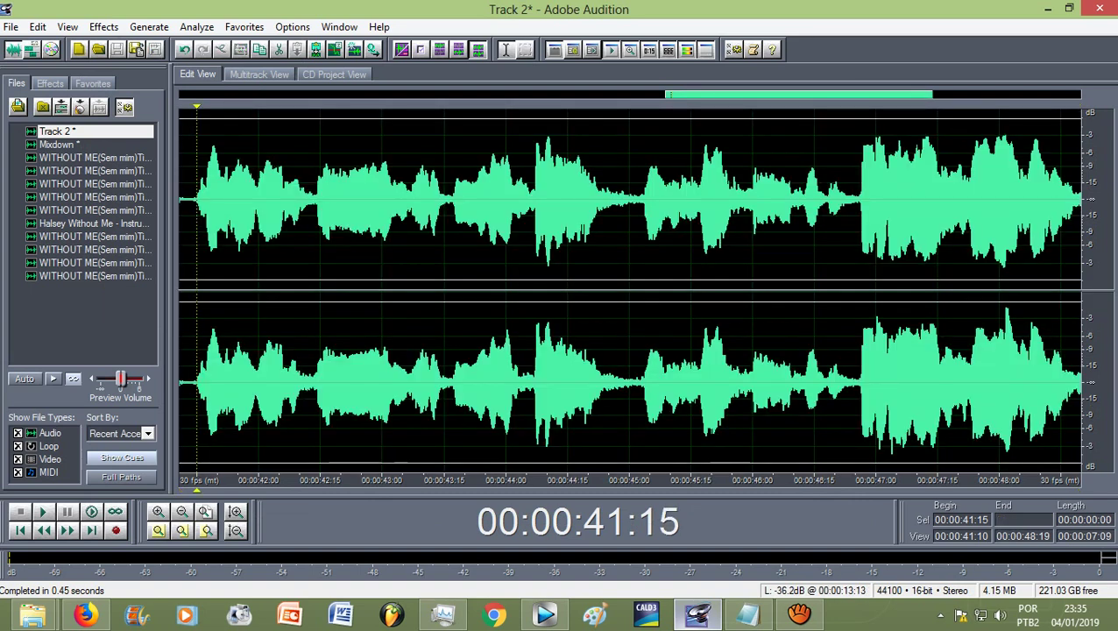
Play the vocal with the instrumental from 00:00:40:19, and replay it alone from 00:00:45:05 in the waveform editor
{"action": "left_click", "coordinate": [258, 75]}
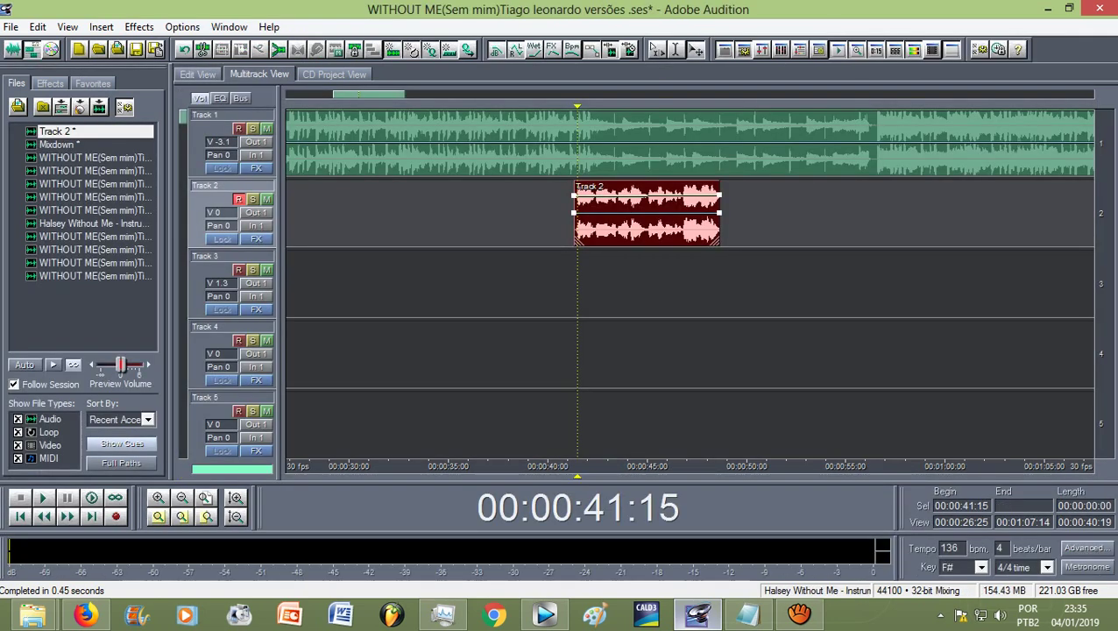
{"action": "left_click_drag", "start_coordinate": [573, 106], "coordinate": [561, 106]}
{"action": "key", "text": "space"}
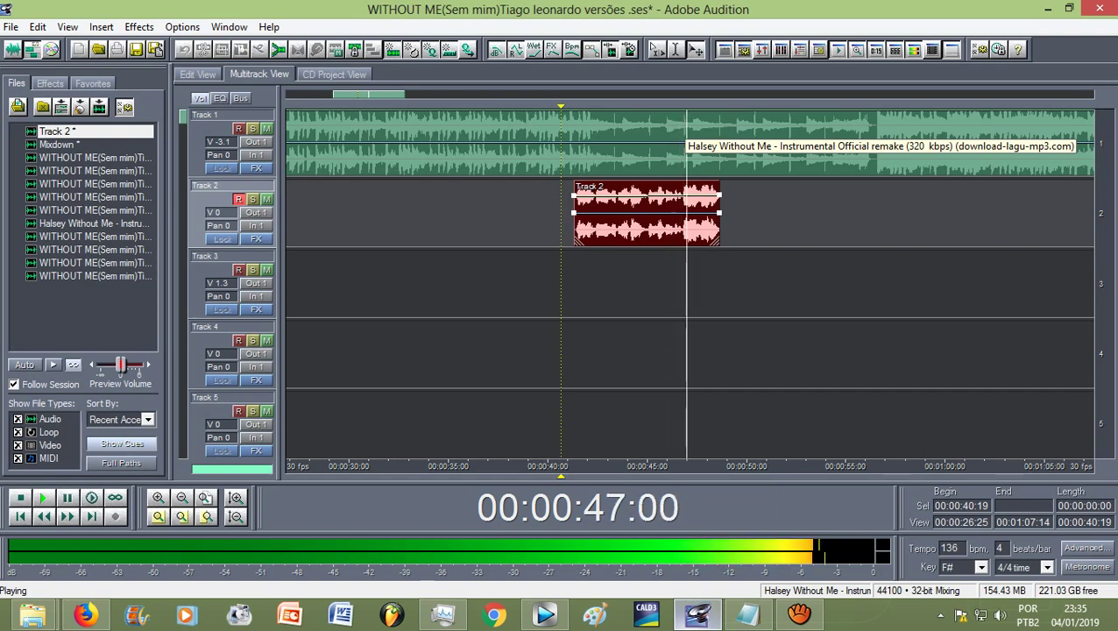
{"action": "double_click", "coordinate": [646, 219]}
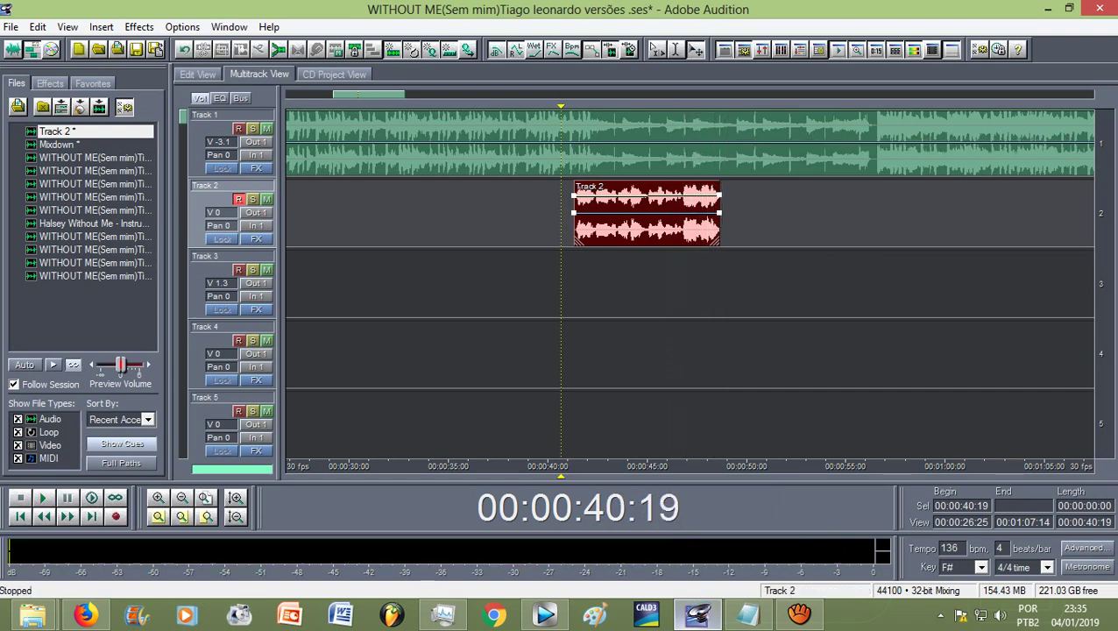
{"action": "left_click", "coordinate": [653, 289]}
{"action": "key", "text": "space"}
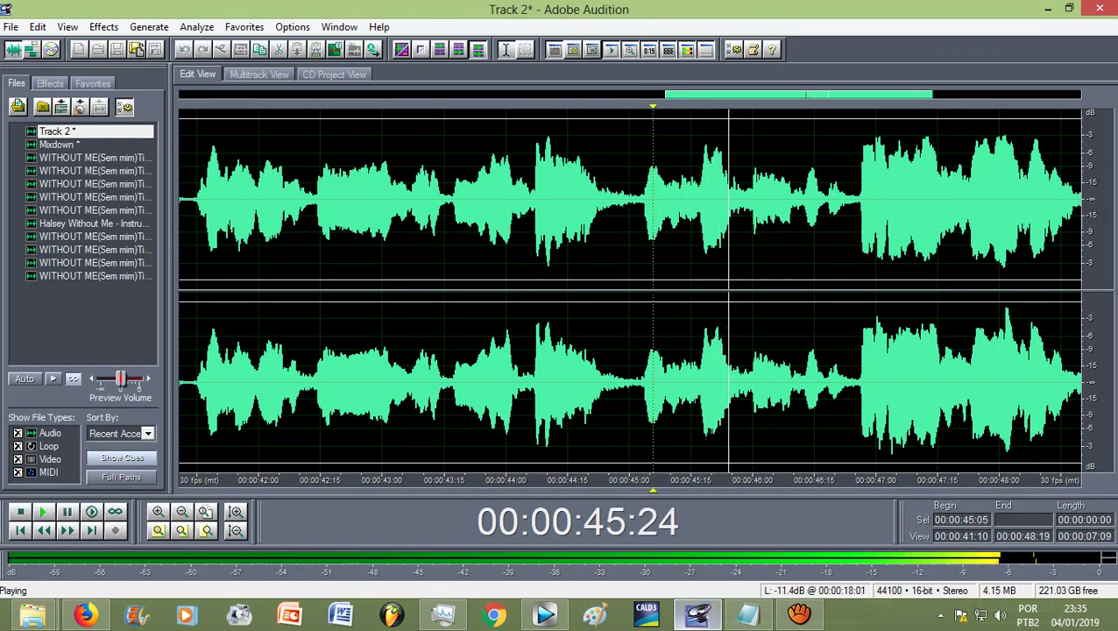
{"action": "key", "text": "space"}
Listen to the vocal segment from 00:00:45:25 to 00:00:46:25 and apply manual Pitch Correction to it twice
{"action": "left_click_drag", "start_coordinate": [734, 334], "coordinate": [860, 334]}
{"action": "key", "text": "space"}
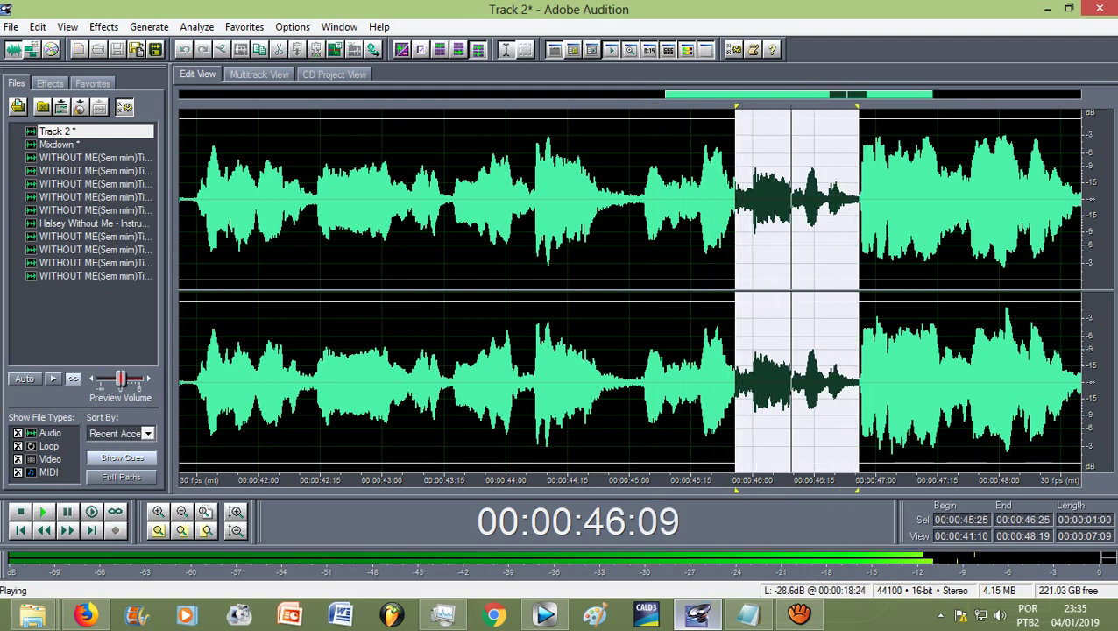
{"action": "key", "text": "space"}
{"action": "left_click", "coordinate": [103, 26]}
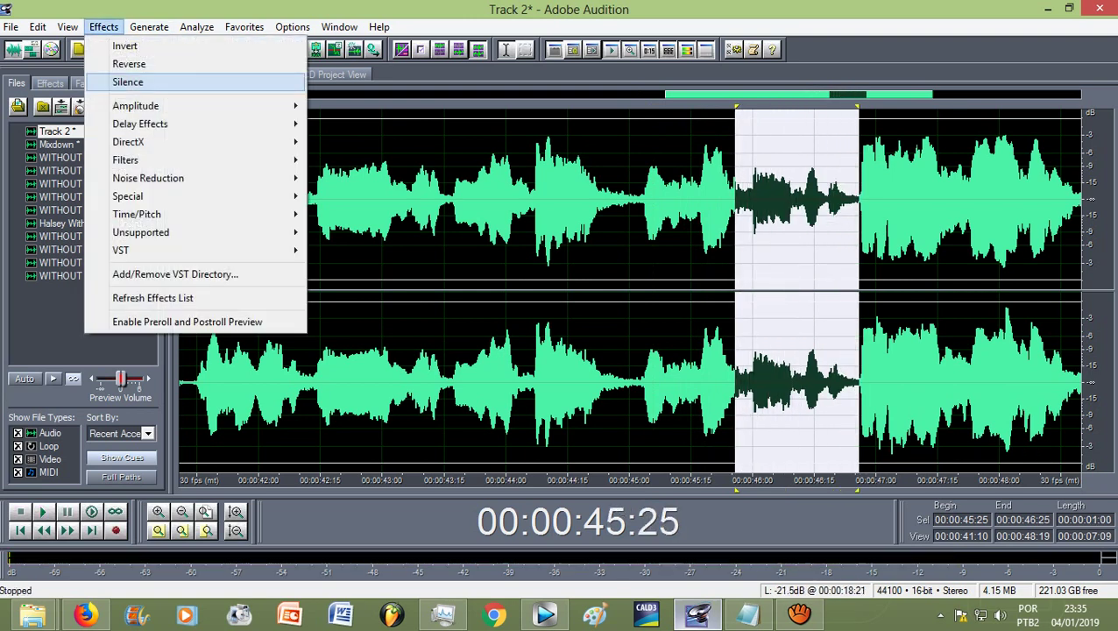
{"action": "mouse_move", "coordinate": [211, 213]}
{"action": "left_click", "coordinate": [374, 249]}
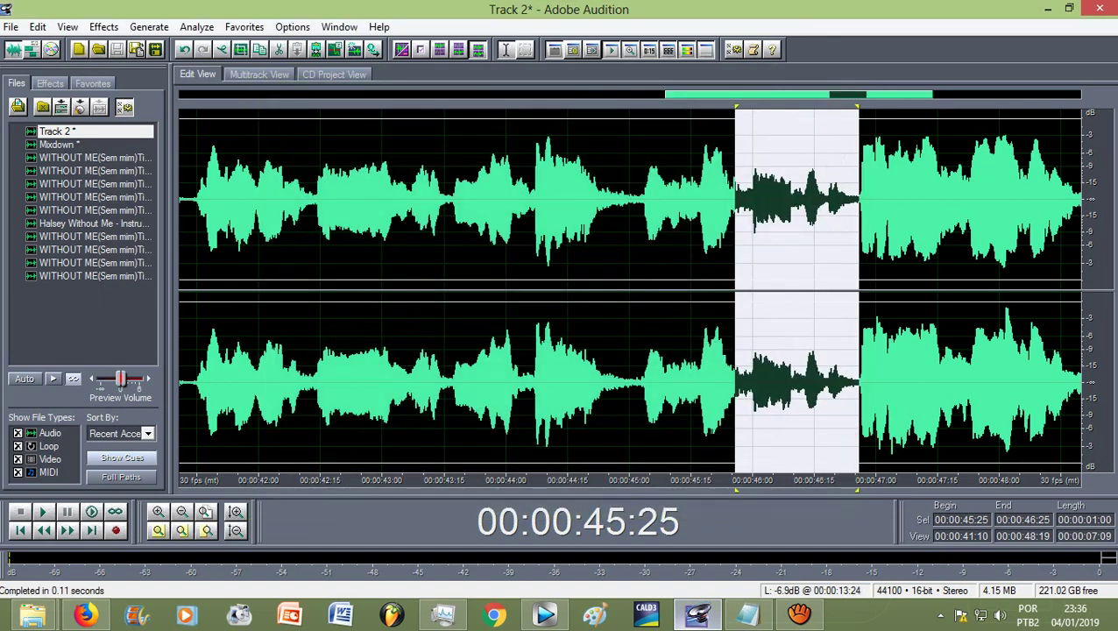
{"action": "left_click", "coordinate": [103, 26]}
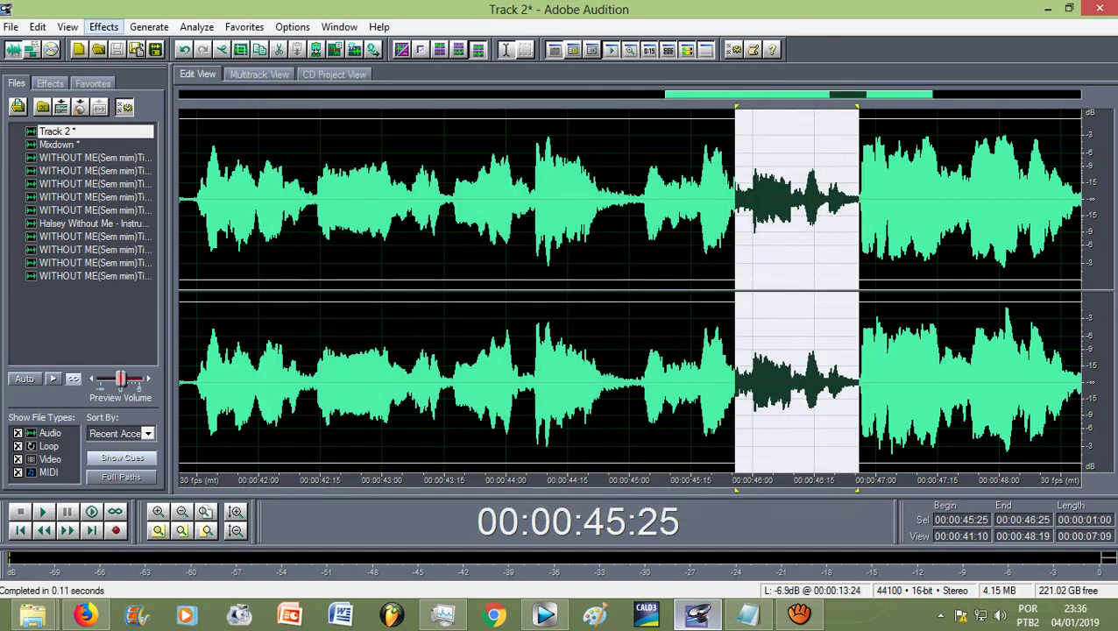
{"action": "mouse_move", "coordinate": [210, 214]}
{"action": "left_click", "coordinate": [370, 249]}
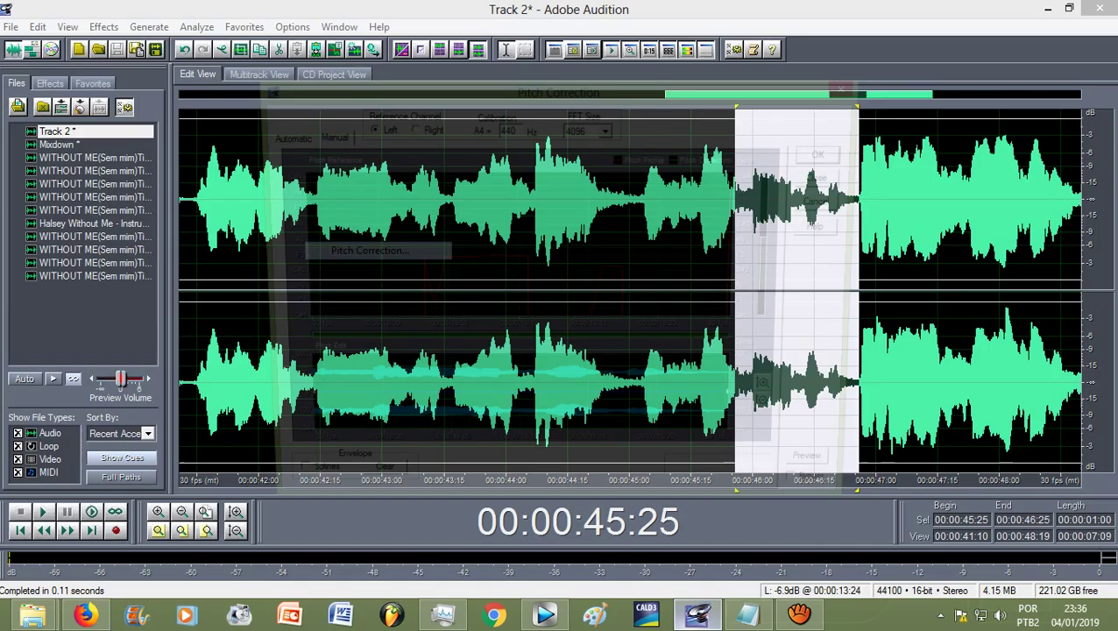
{"action": "key", "text": "Return"}
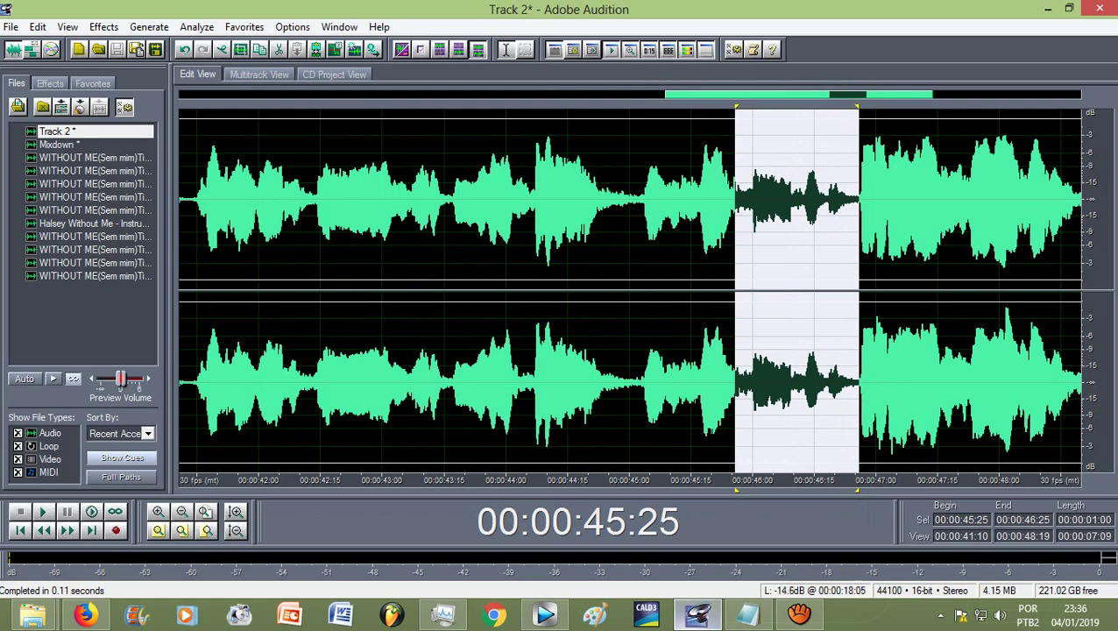
Apply manual Pitch Correction twice to the loud closing segment of the phrase, from 00:00:46:25 to 00:00:48:24
{"action": "left_click_drag", "start_coordinate": [801, 198], "coordinate": [1030, 202]}
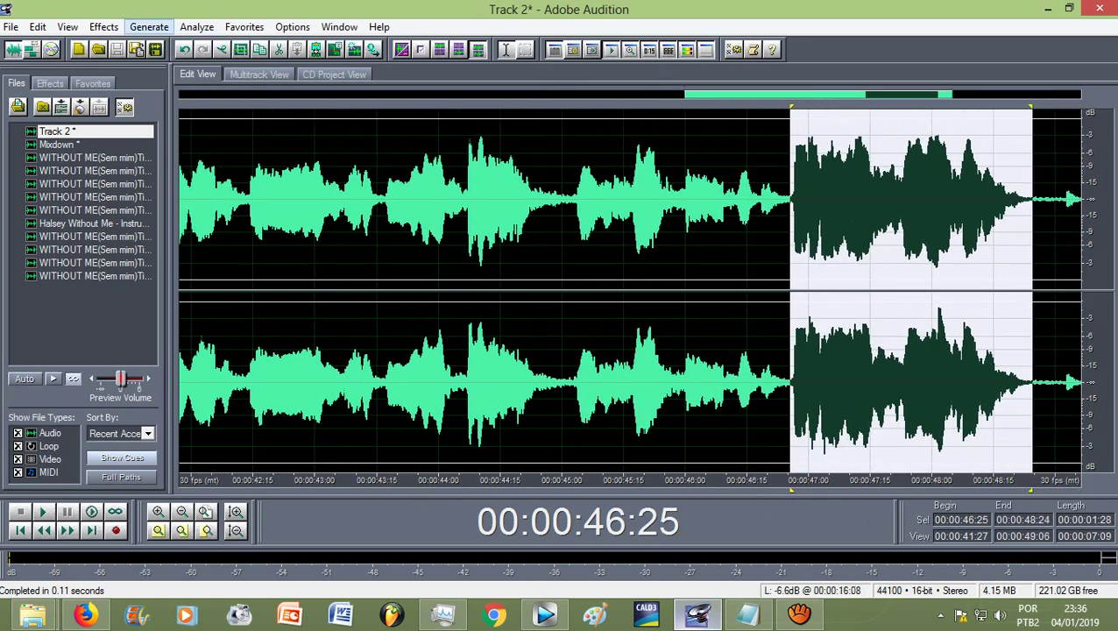
{"action": "left_click", "coordinate": [103, 27]}
{"action": "mouse_move", "coordinate": [175, 214]}
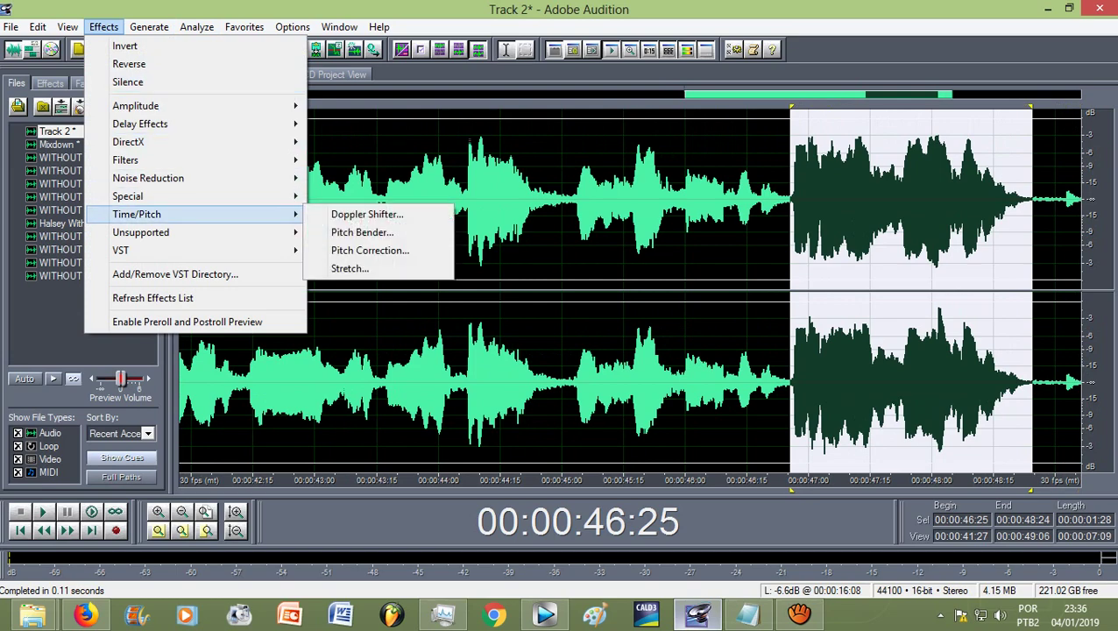
{"action": "left_click", "coordinate": [413, 250]}
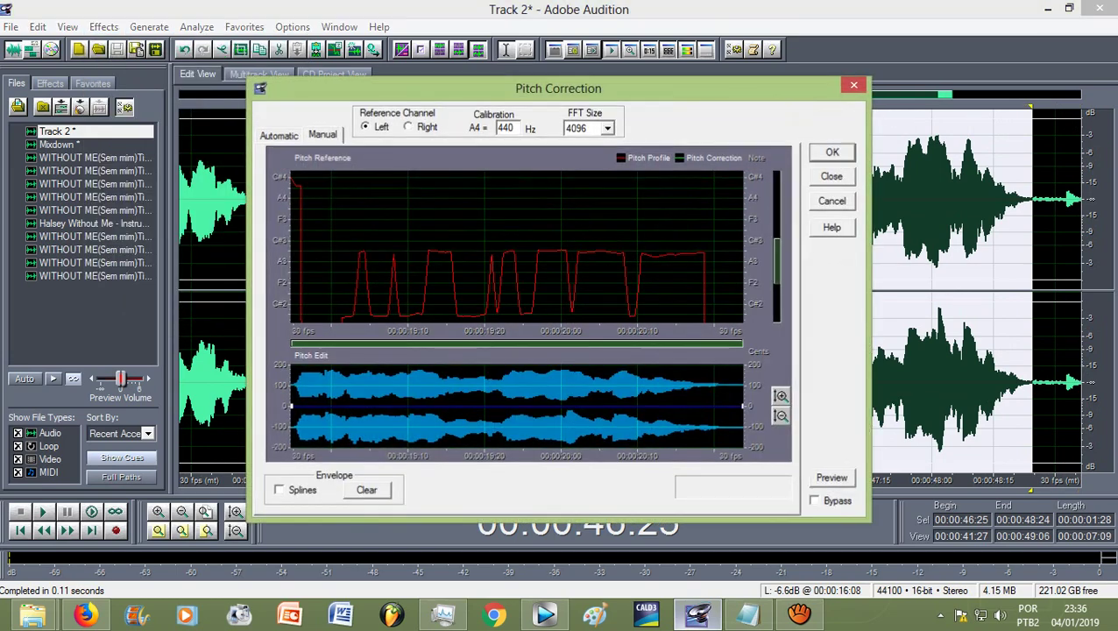
{"action": "key", "text": "Return"}
{"action": "left_click", "coordinate": [103, 26]}
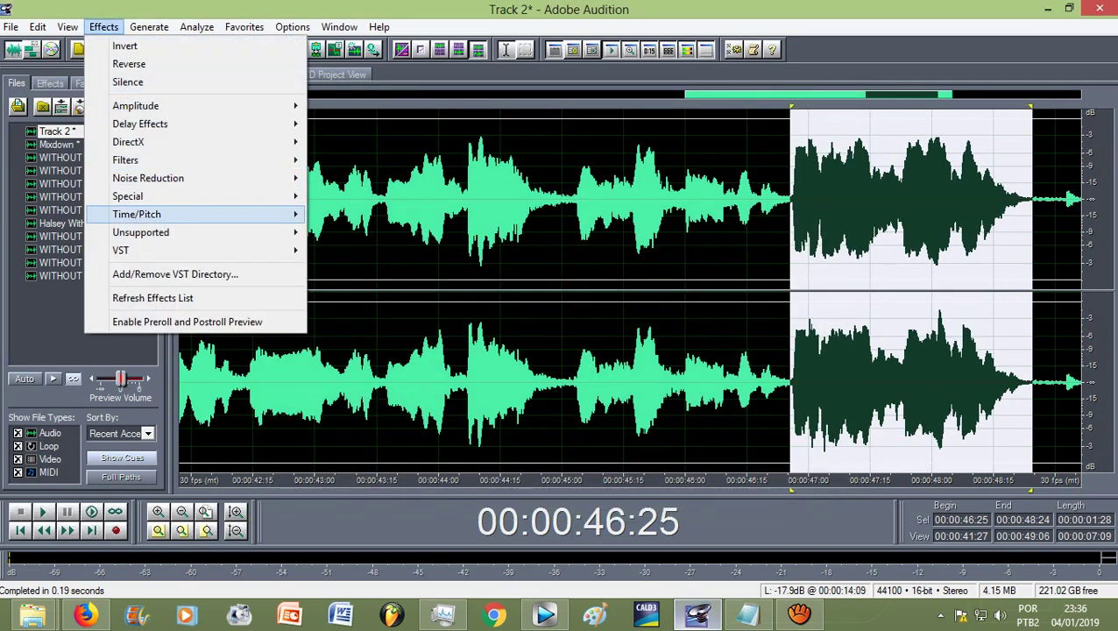
{"action": "mouse_move", "coordinate": [175, 213]}
{"action": "left_click", "coordinate": [370, 250]}
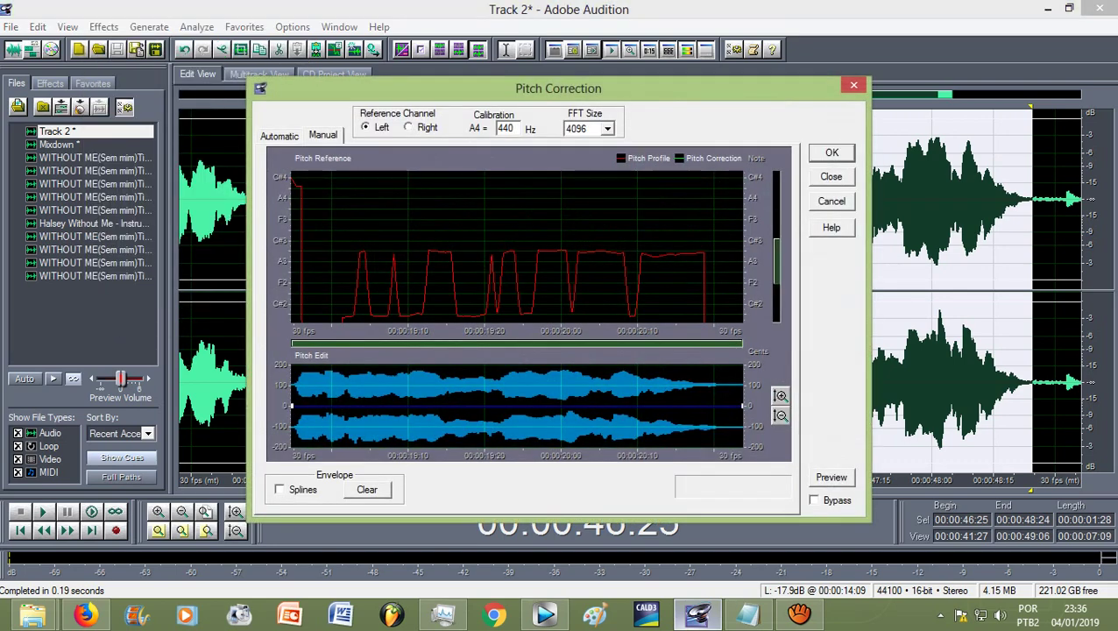
{"action": "key", "text": "Return"}
Play the processed vocal with the instrumental from 00:00:41:03 in the multitrack session and show the full session
{"action": "scroll", "coordinate": [834, 289], "scroll_direction": "down", "scroll_amount": 3}
{"action": "left_click", "coordinate": [668, 289]}
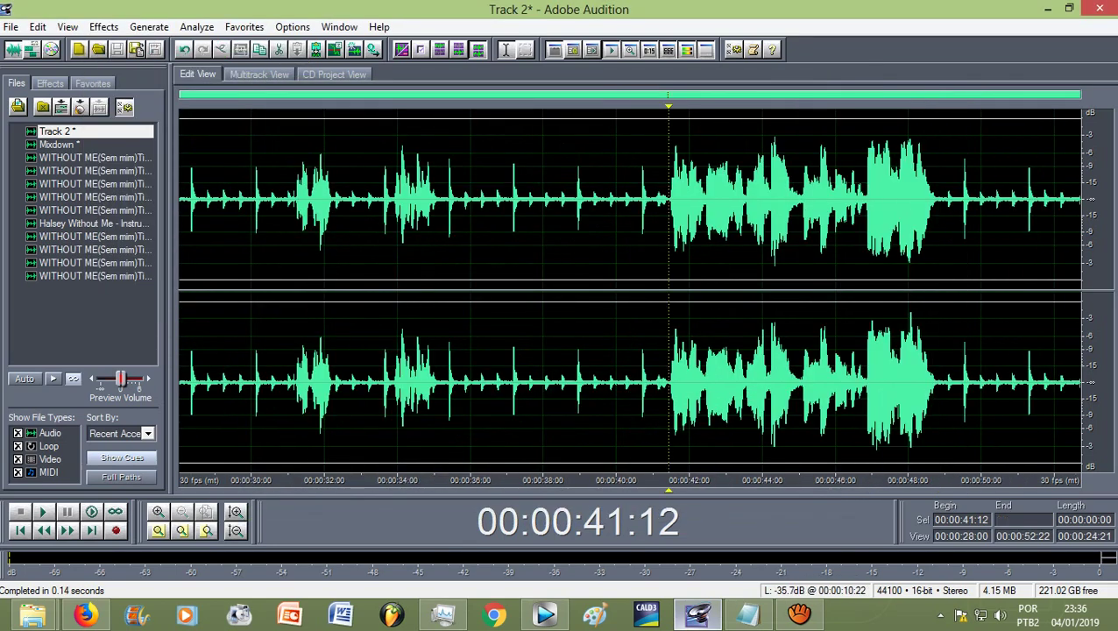
{"action": "left_click", "coordinate": [258, 75]}
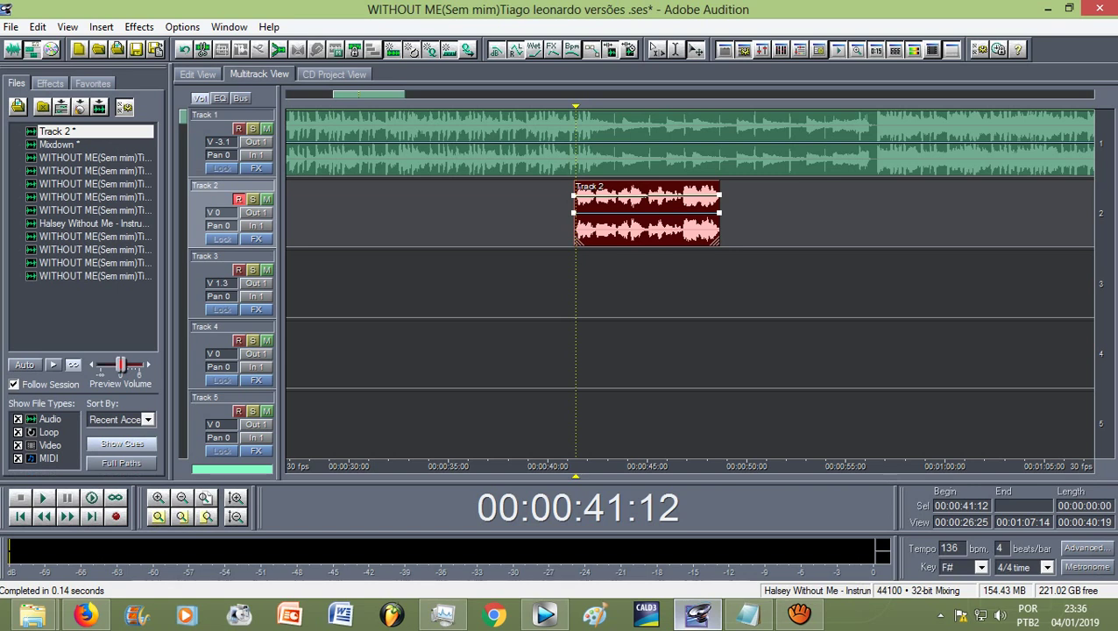
{"action": "left_click", "coordinate": [570, 114]}
{"action": "key", "text": "space"}
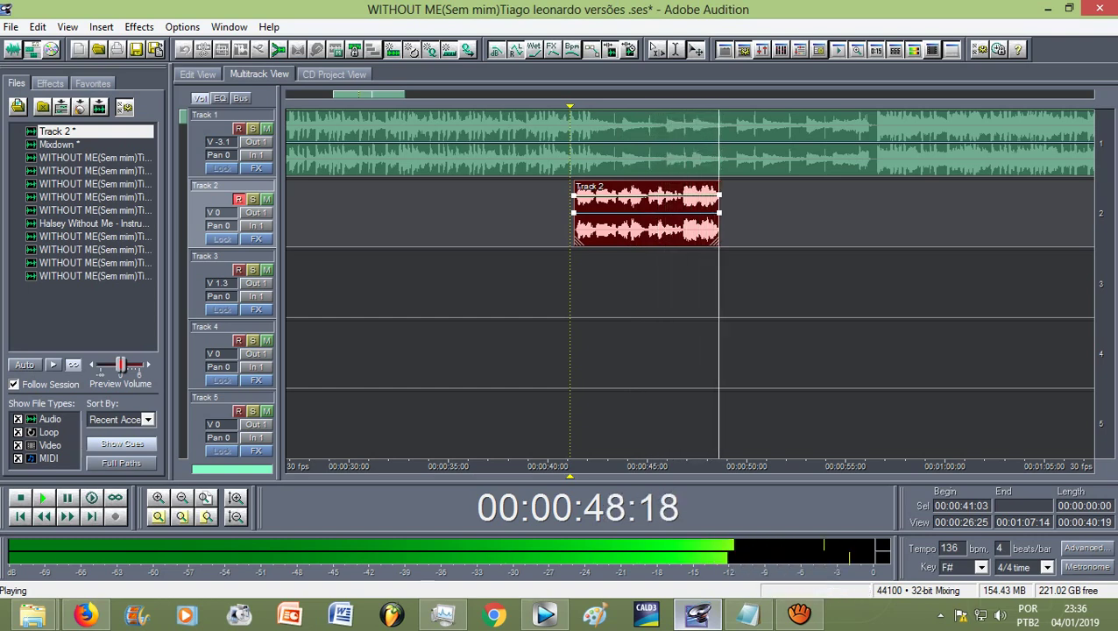
{"action": "key", "text": "space"}
{"action": "key", "text": "backslash"}
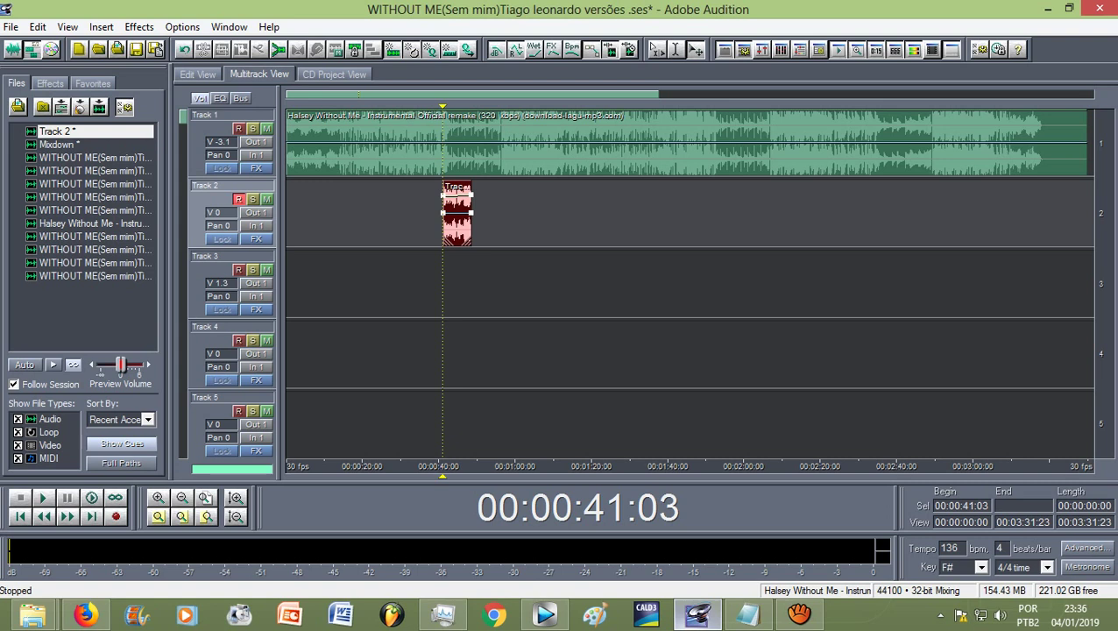
{"action": "left_click", "coordinate": [799, 615]}
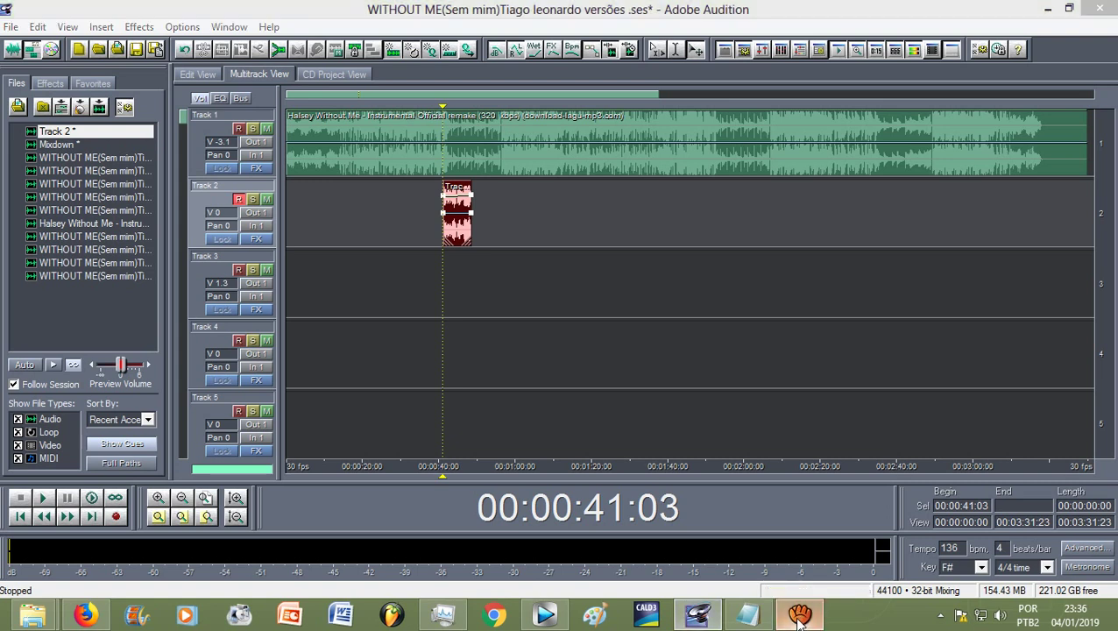